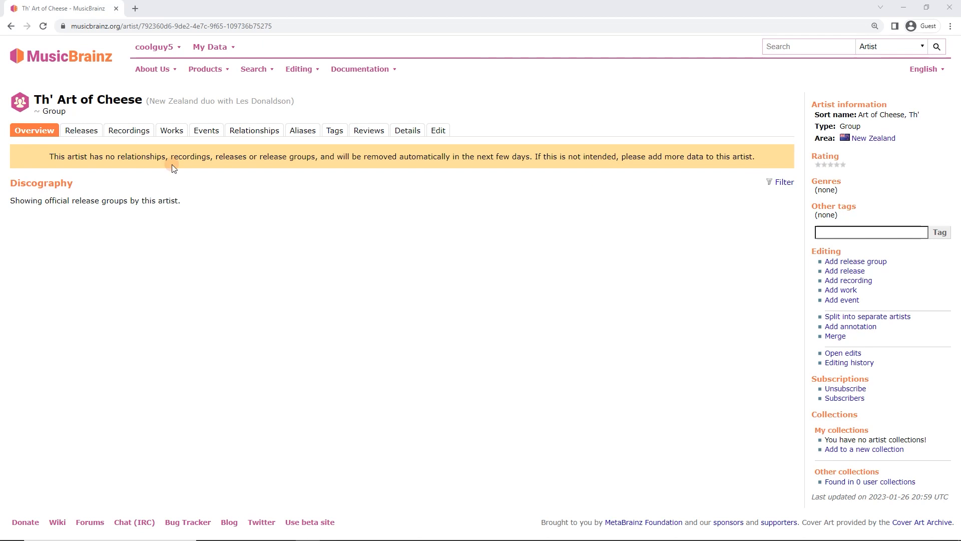
click(300, 201)
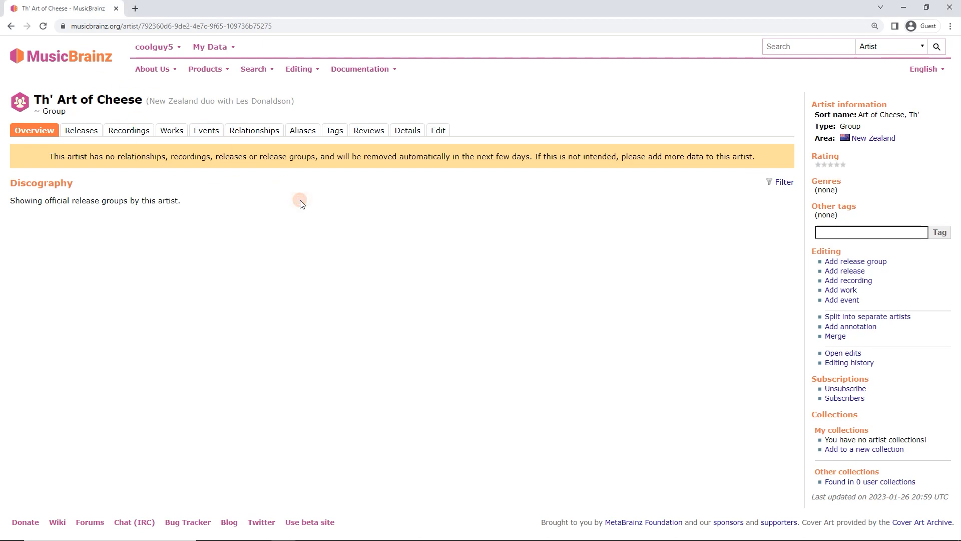
click(289, 192)
click(289, 193)
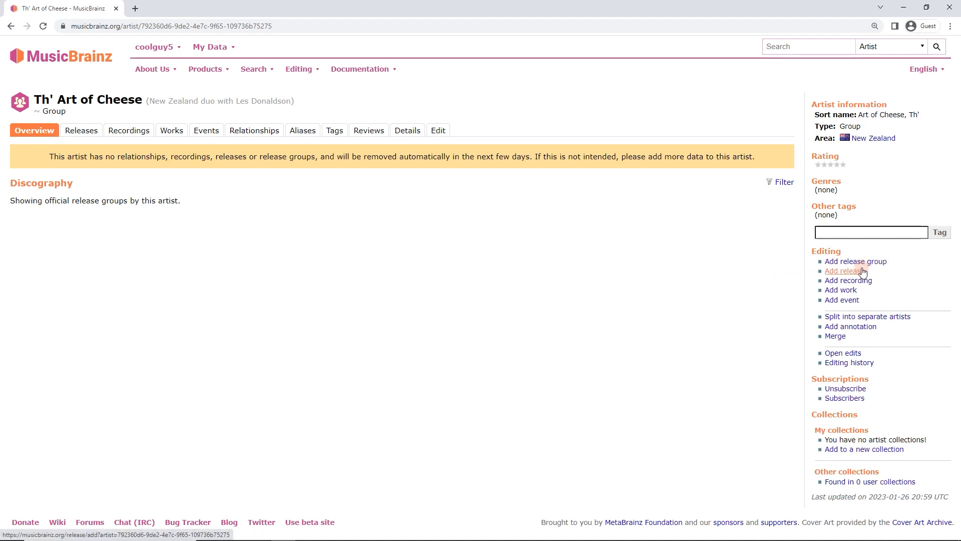
- Open the form for adding a Various Artists release and select its preset artist name
click(308, 74)
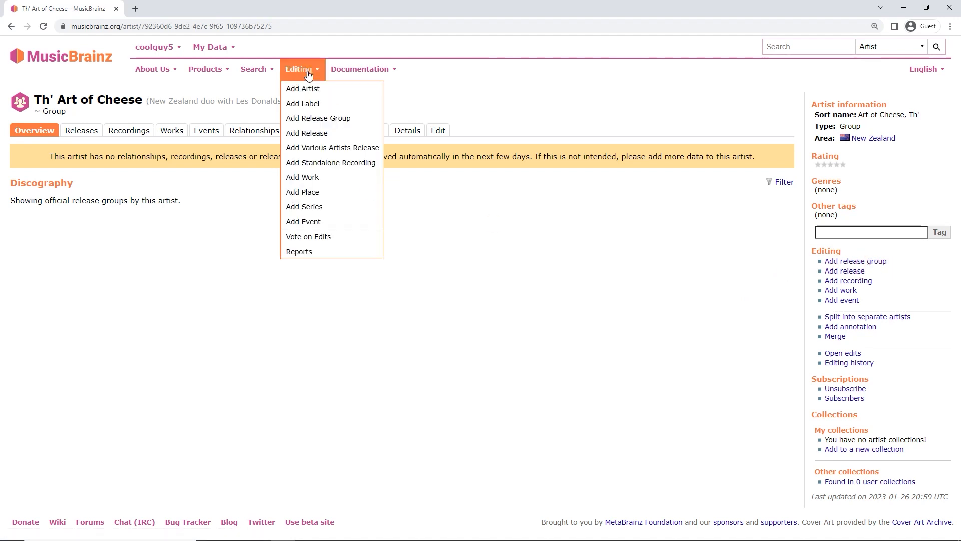
click(334, 149)
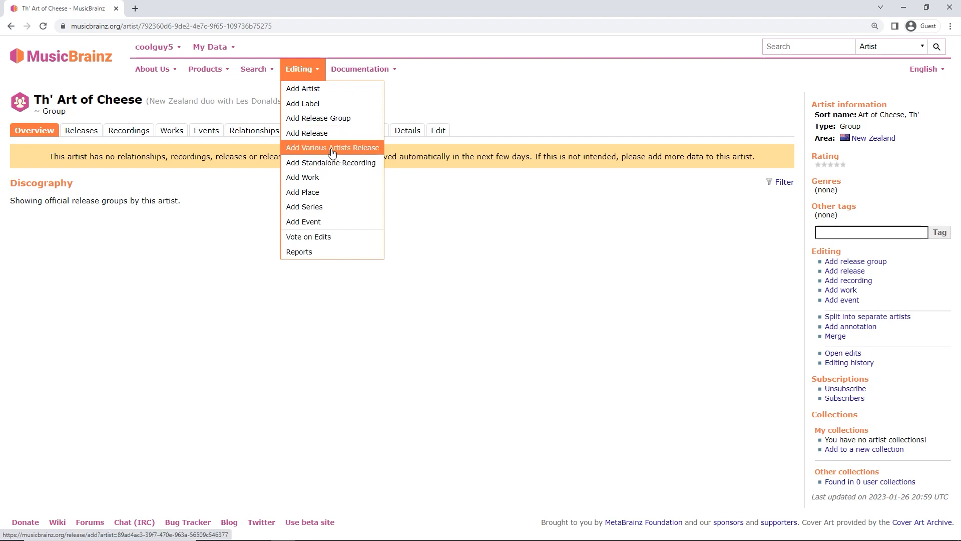
click(333, 148)
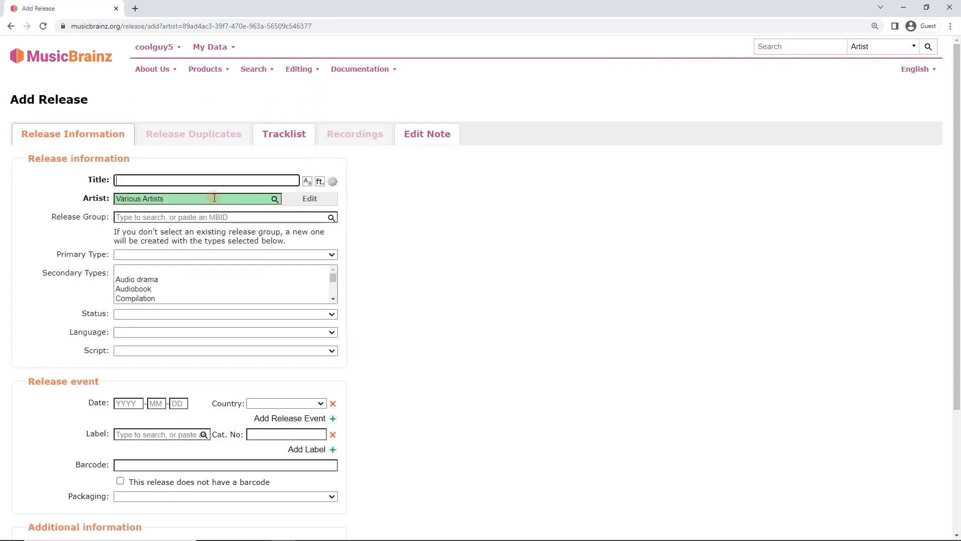
drag(195, 199, 117, 198)
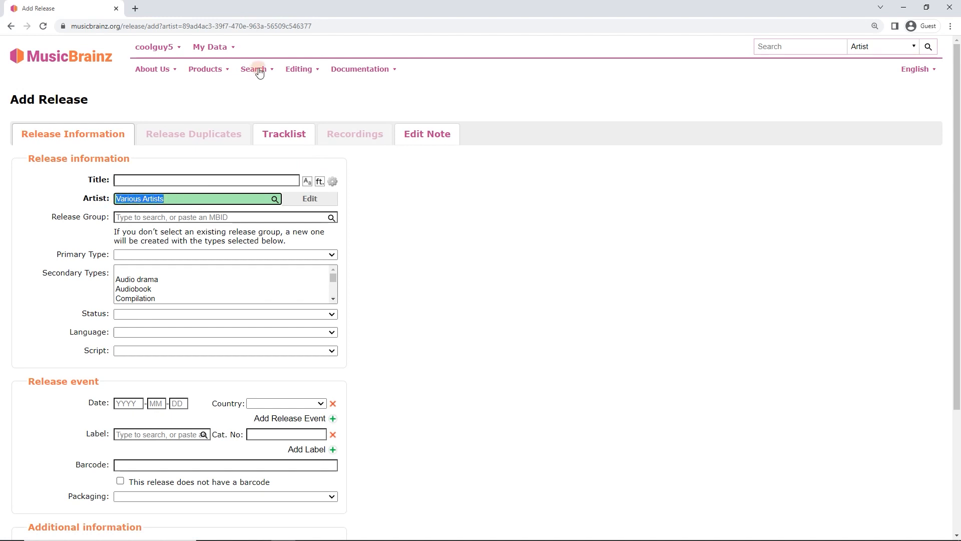
- Start a blank new release, leaving the current form, and title it "Best Pants"
click(300, 70)
click(304, 132)
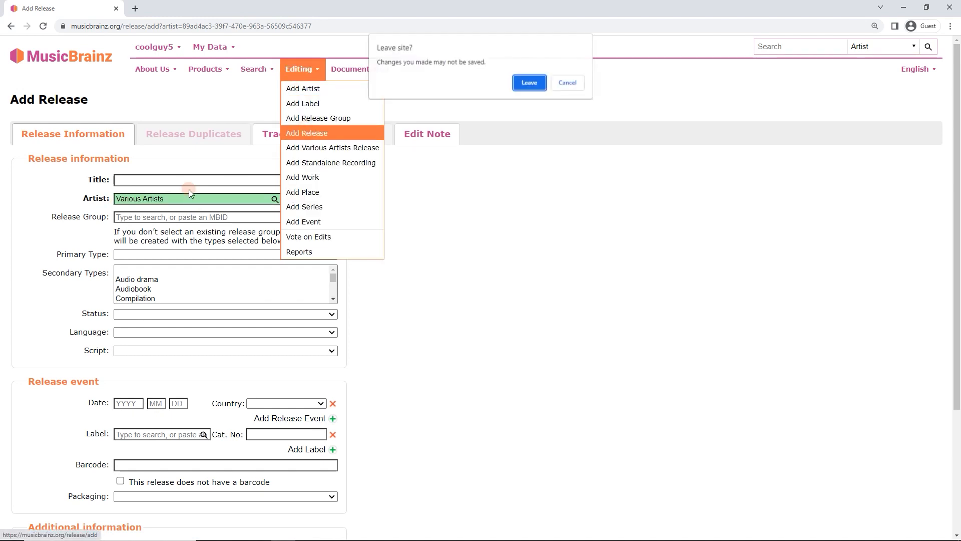
click(528, 83)
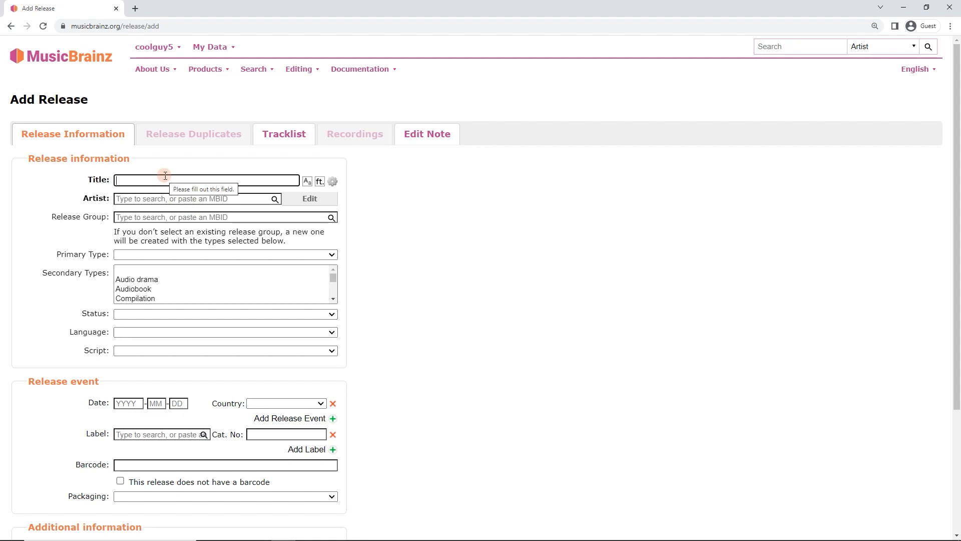
text(Best )
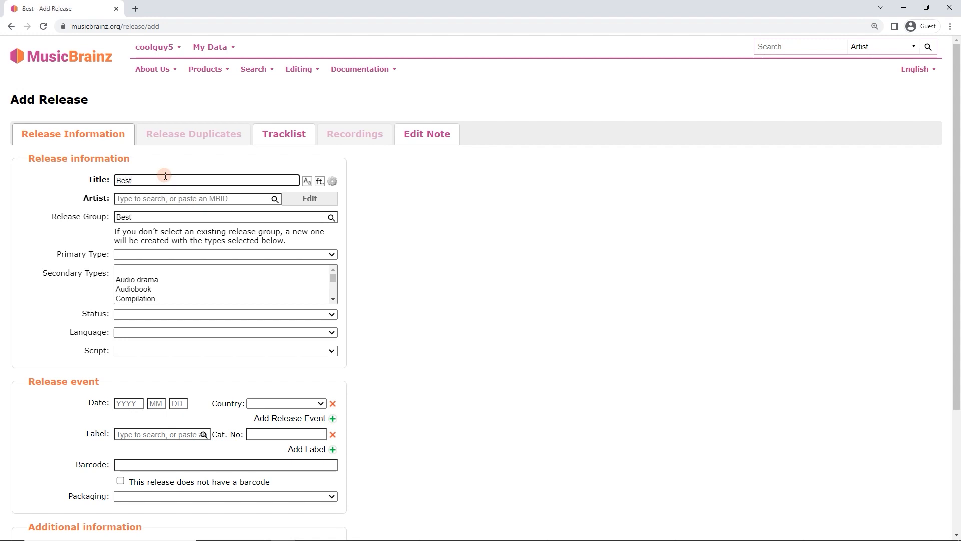
text(Pants)
- Search the existing release groups for "Best Pants" and close the suggestions without choosing one
click(132, 216)
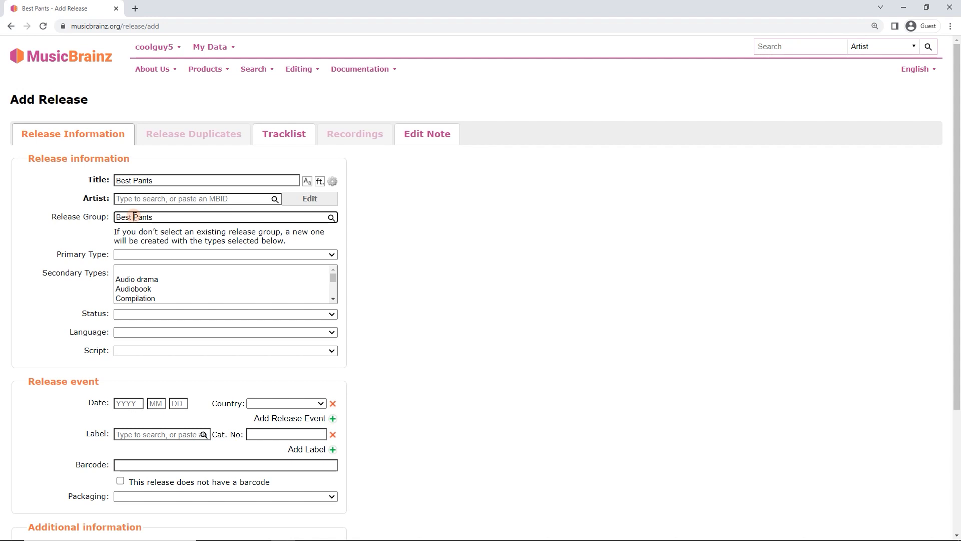
click(332, 217)
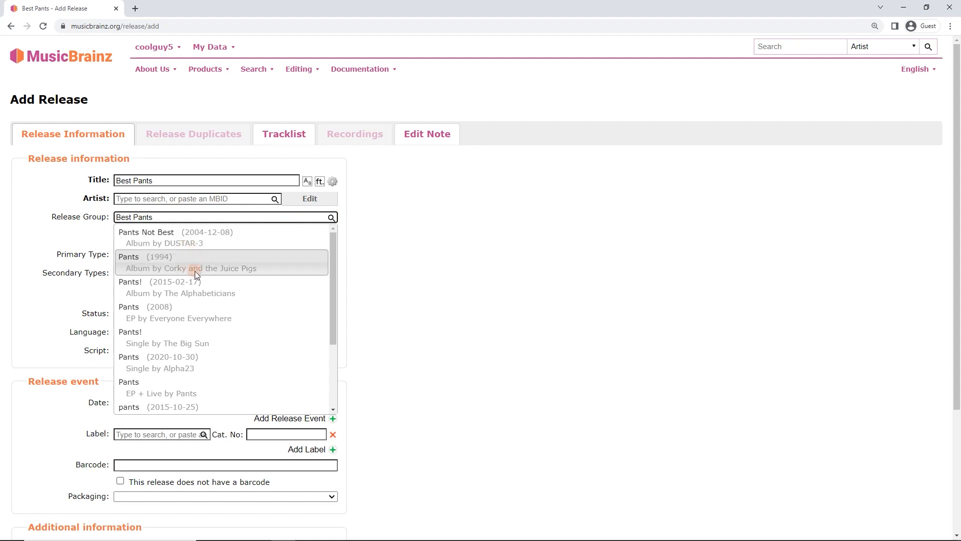
click(377, 225)
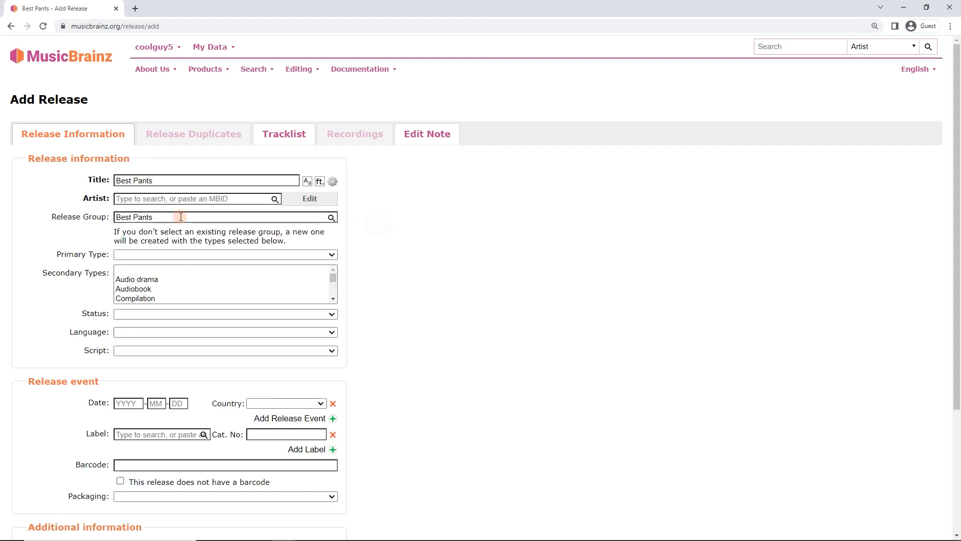
- Set the release artist to Th' Art of Cheese, the New Zealand duo
click(143, 201)
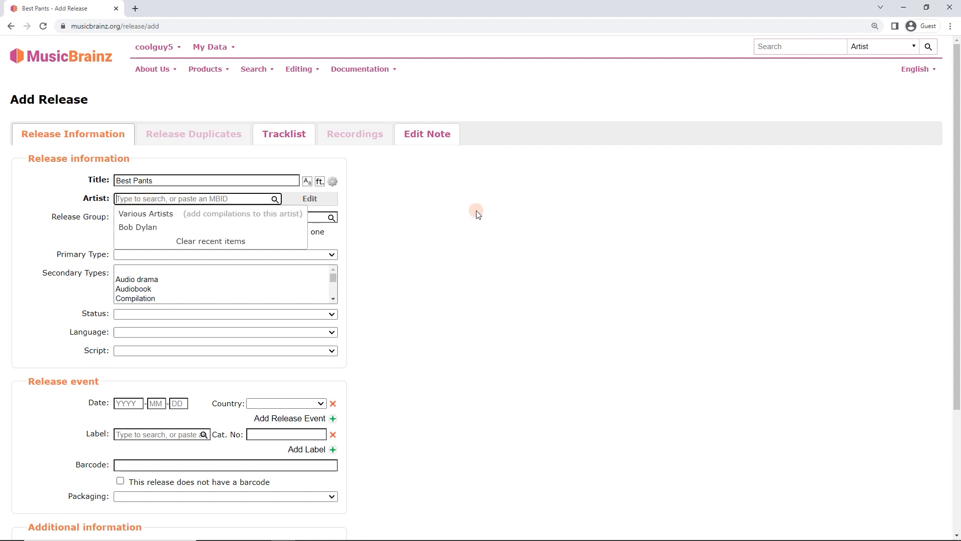
text(Th')
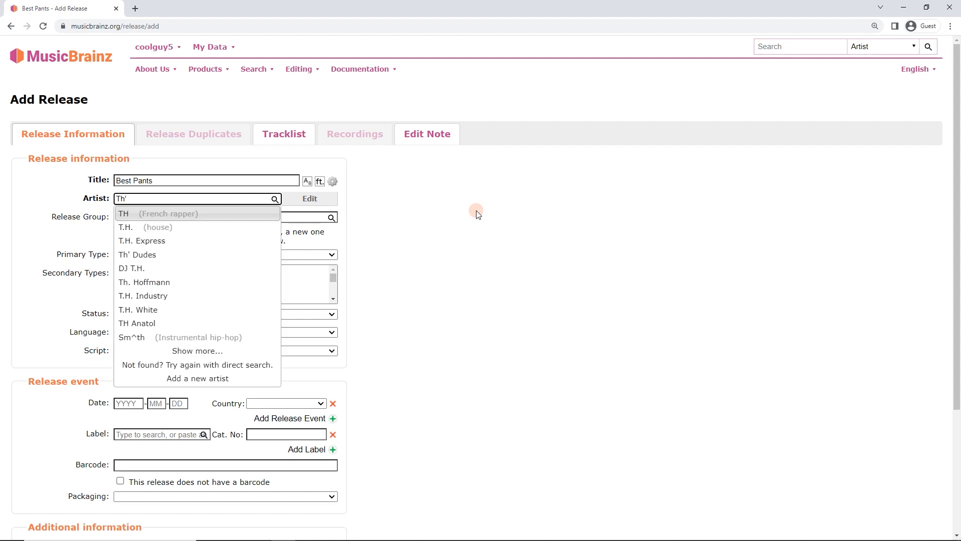
text( art of cheese)
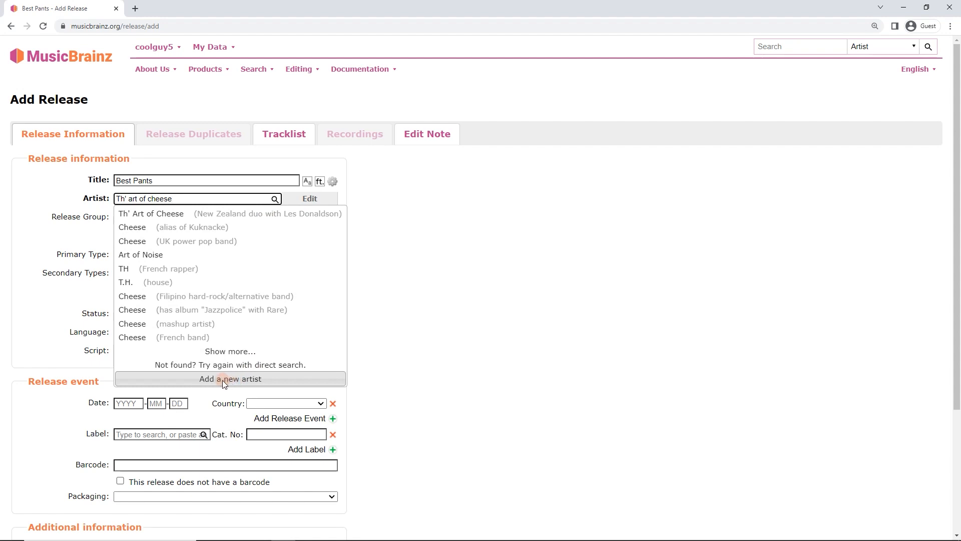
click(190, 215)
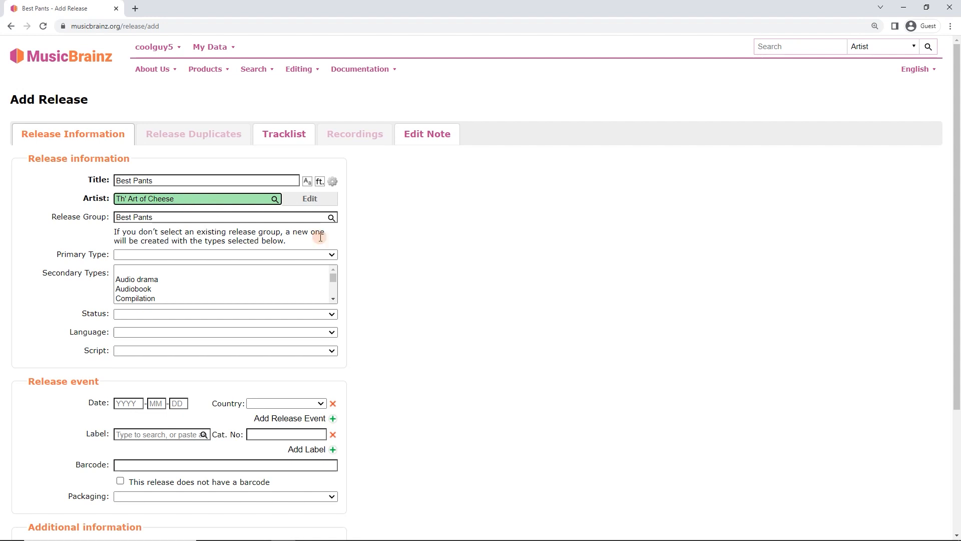
- Look over the remaining release information fields and proceed to the tracklist, leaving those fields blank
scroll(393, 294, down, 1)
scroll(393, 295, down, 3)
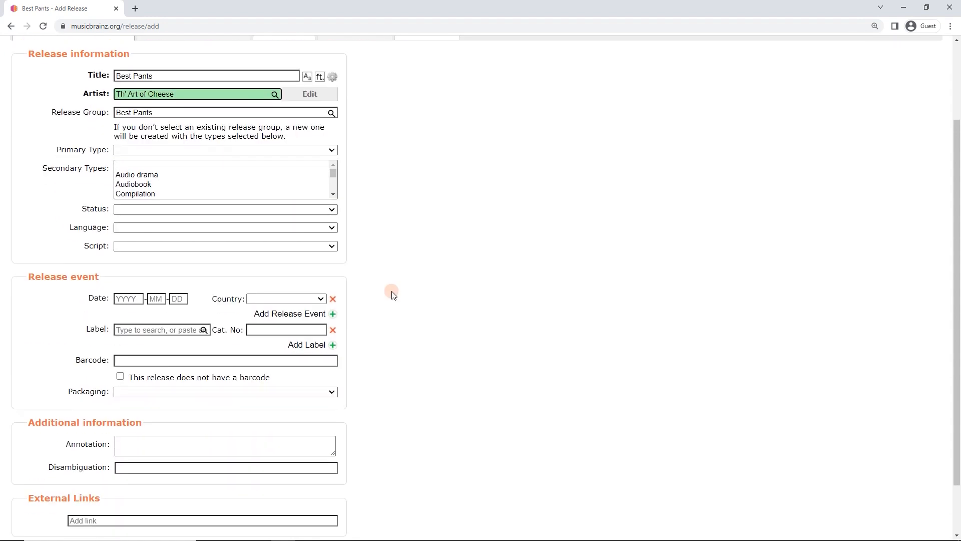
scroll(393, 294, up, 2)
scroll(393, 295, up, 2)
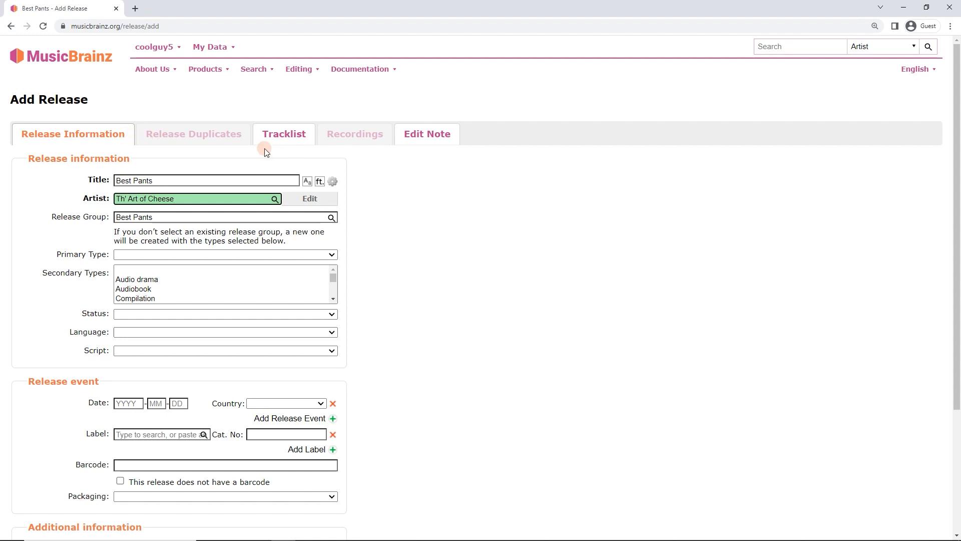
scroll(390, 316, down, 4)
click(75, 497)
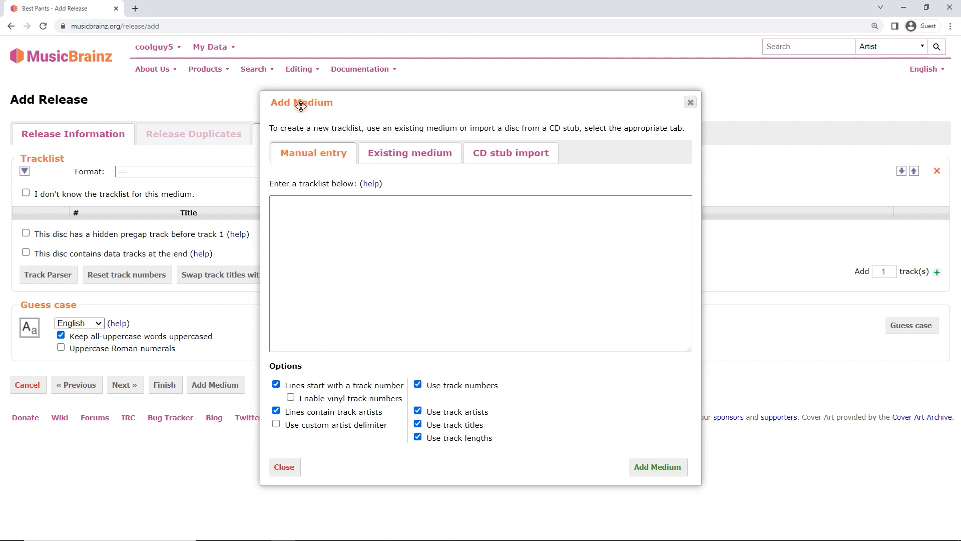
- Search existing media for Best Pants by Th' Art of Cheese, and return to manual tracklist entry
click(412, 153)
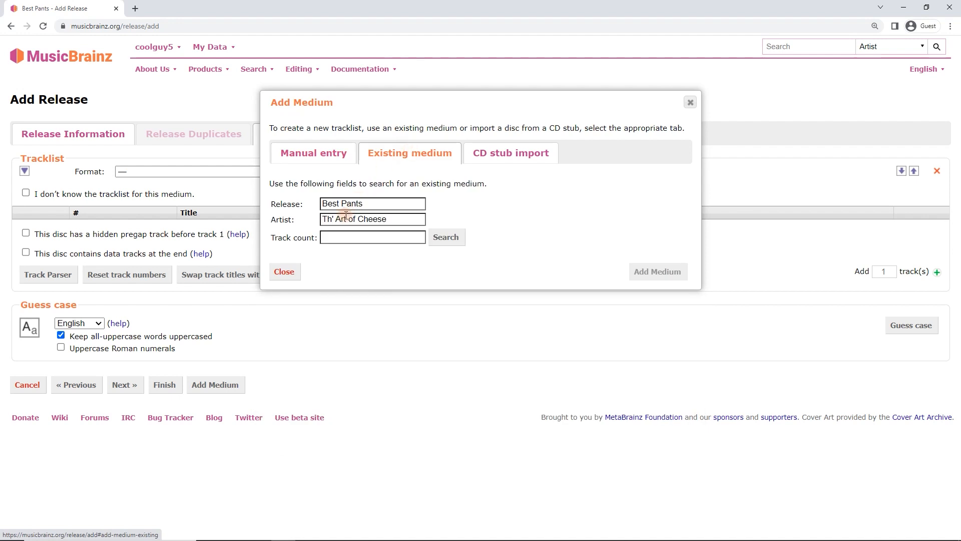
click(414, 233)
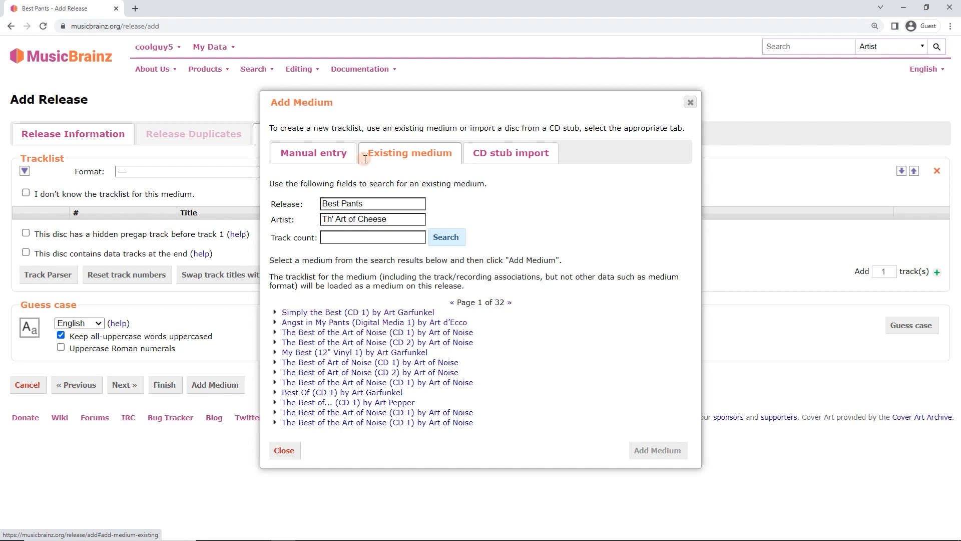
click(316, 154)
- Enter a manual tracklist with "best pants 3:01" and "my science project 2:17" on separate lines
click(384, 232)
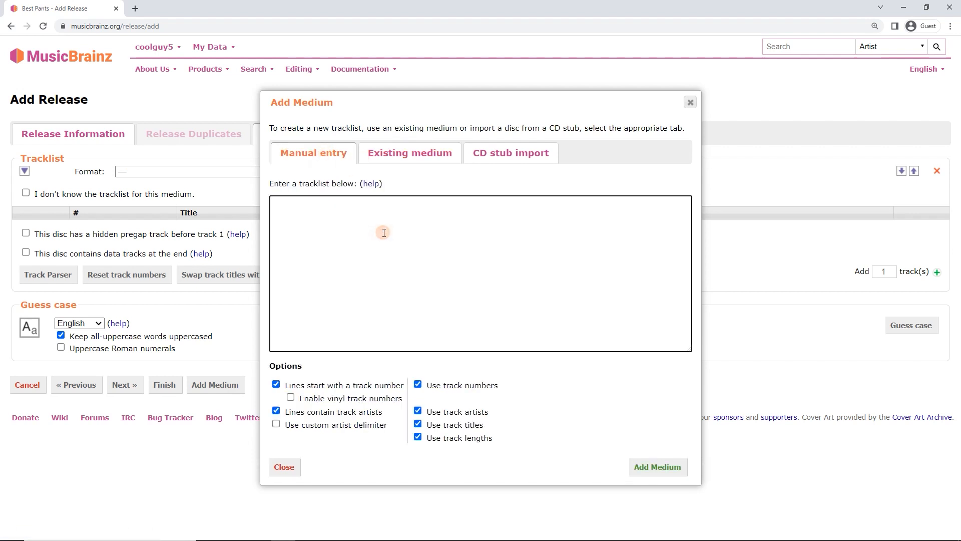
text(bast)
key(BackSpace)
key(BackSpace)
key(BackSpace)
text(est pant)
text(s 3:01 )
text(my science )
text(project 2)
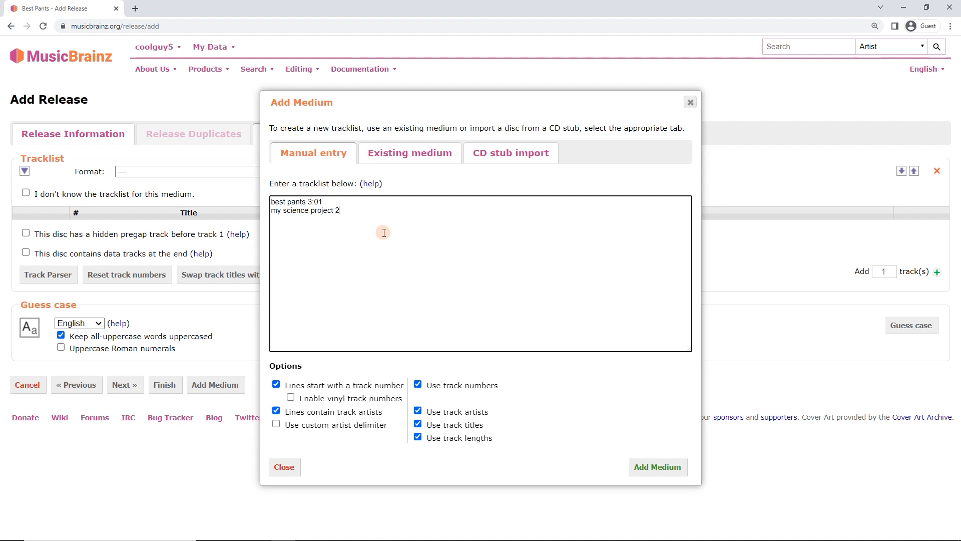
text(:17)
- Turn off the options for lines starting with a track number and containing track artists, and add the medium
click(324, 224)
click(330, 389)
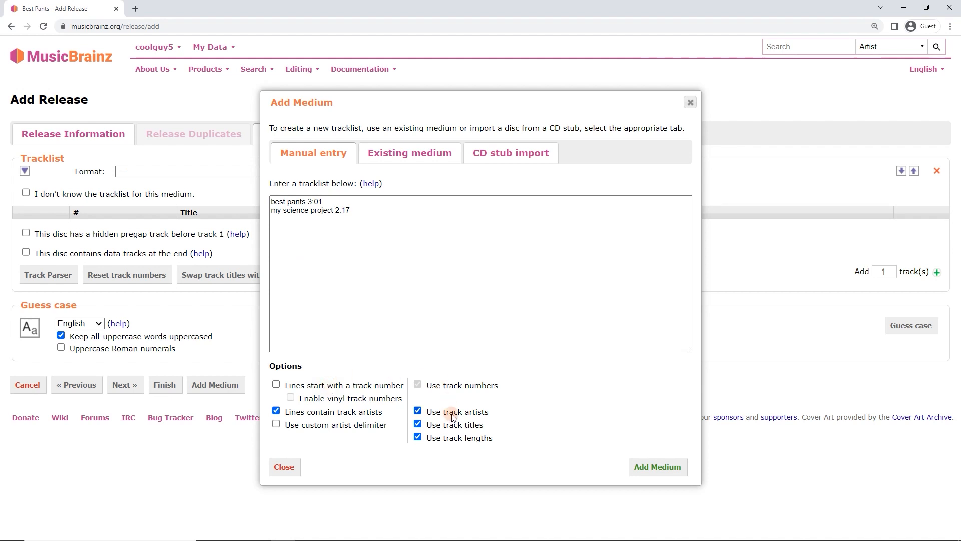
click(378, 413)
click(662, 471)
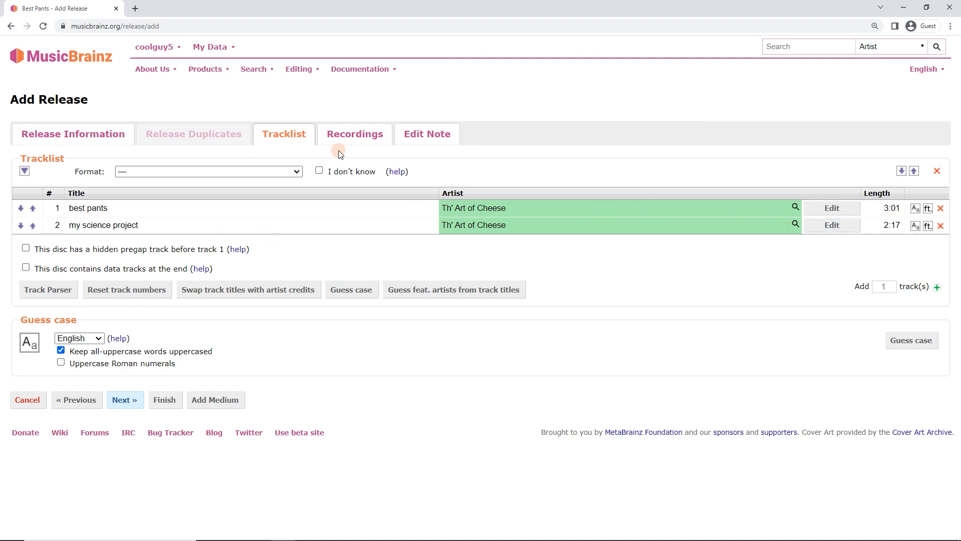
- Remove both tracks from the medium's tracklist
click(939, 210)
click(940, 209)
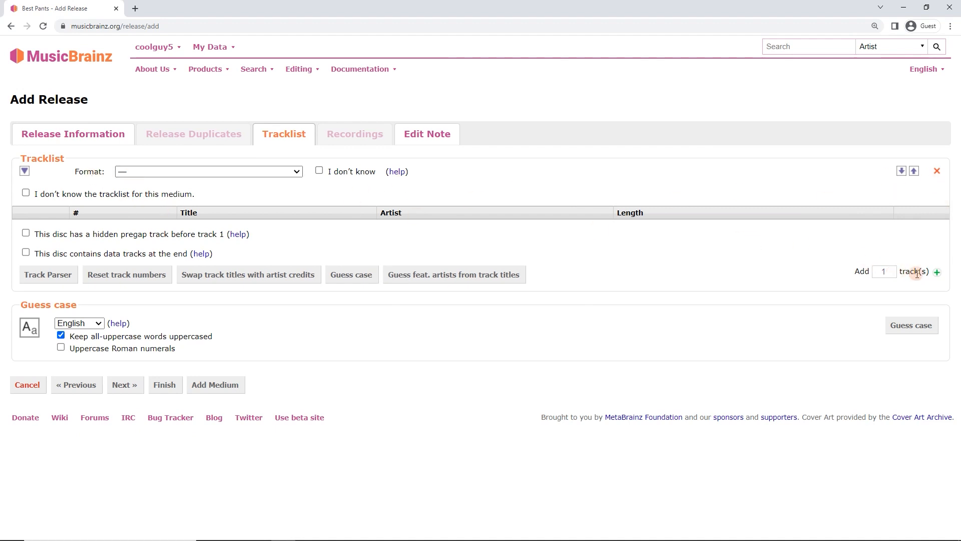
- Add 2 blank tracks to the medium
click(883, 270)
click(891, 269)
click(937, 272)
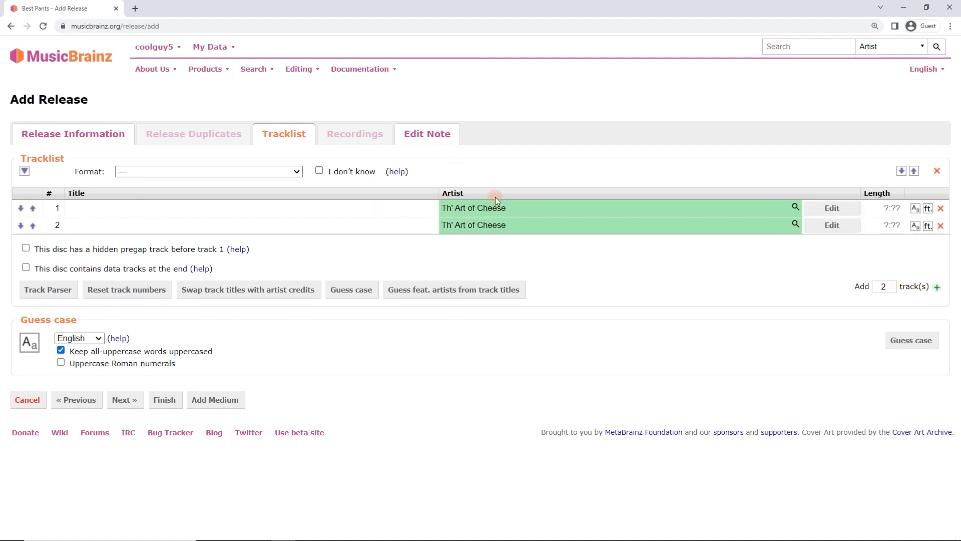
- Title track 1 "best pants" and set its length to 3:01
click(211, 202)
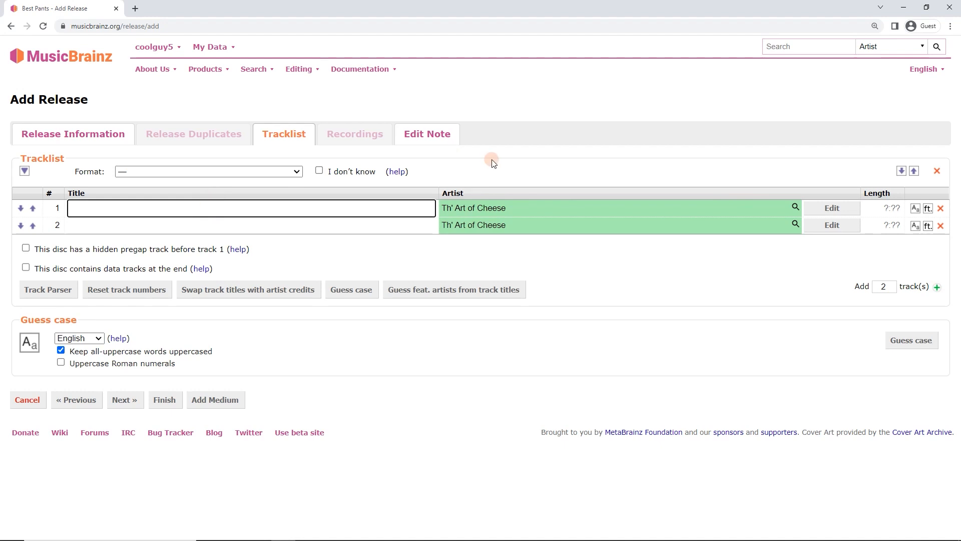
text(best pants)
key(Tab)
key(Tab)
key(Tab)
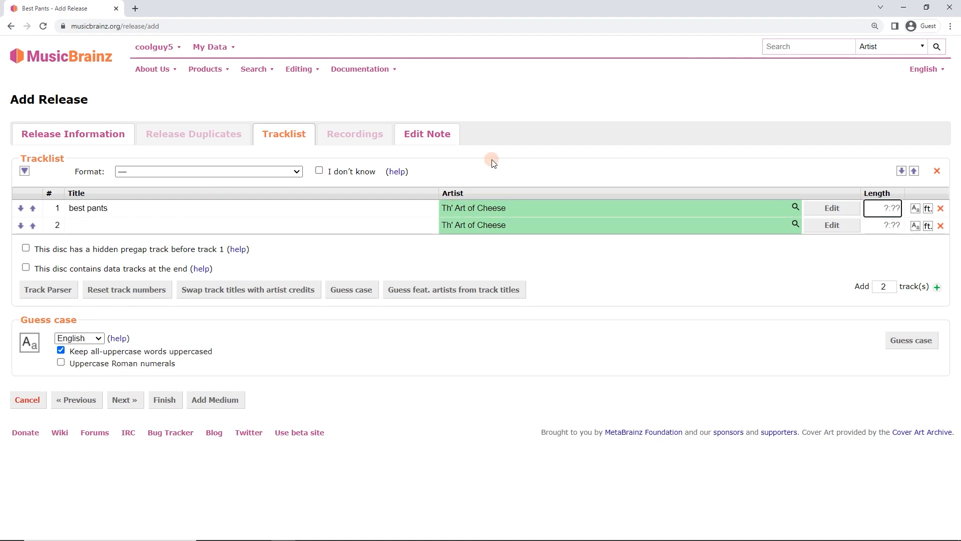
text(3:01)
- Title track 2 "my science project" and set its length to 2:17
click(182, 225)
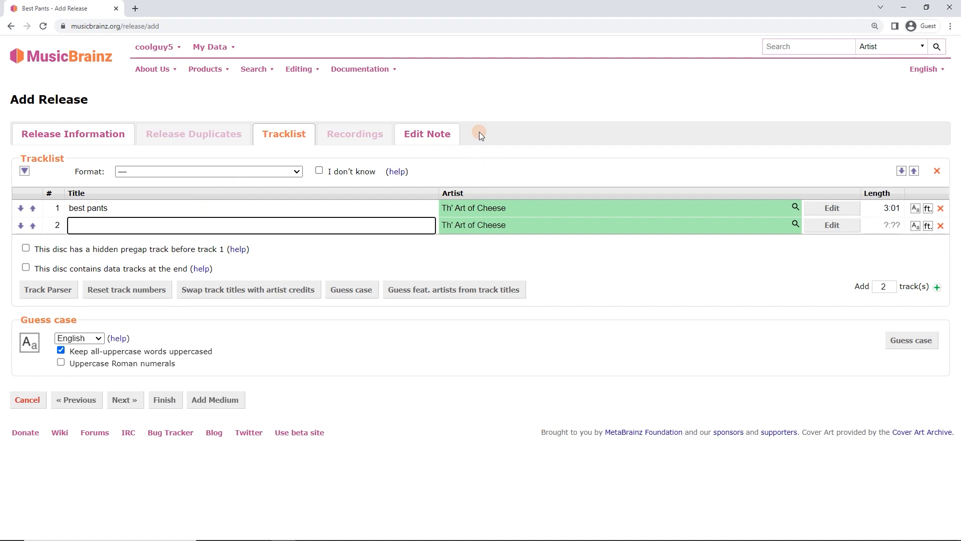
text(my science)
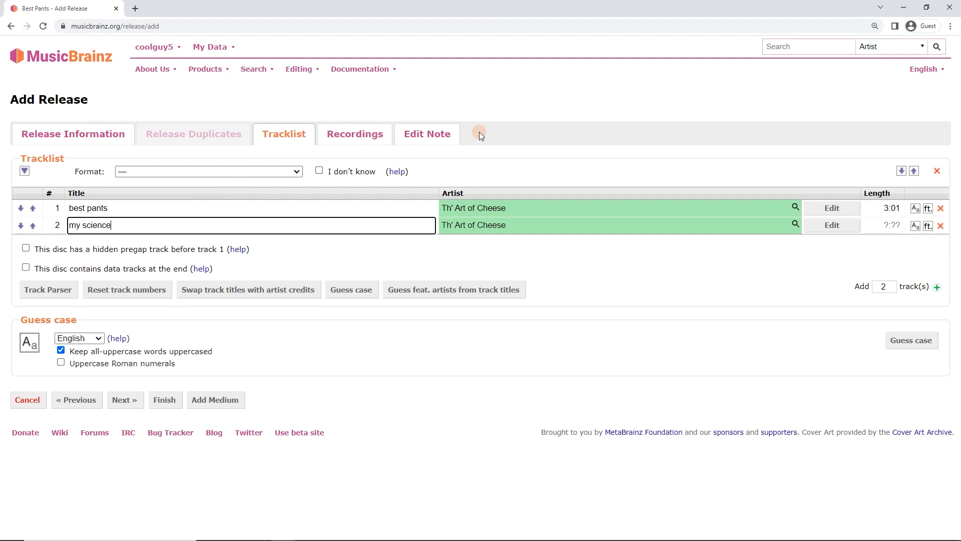
text( proke)
text(ject)
click(882, 224)
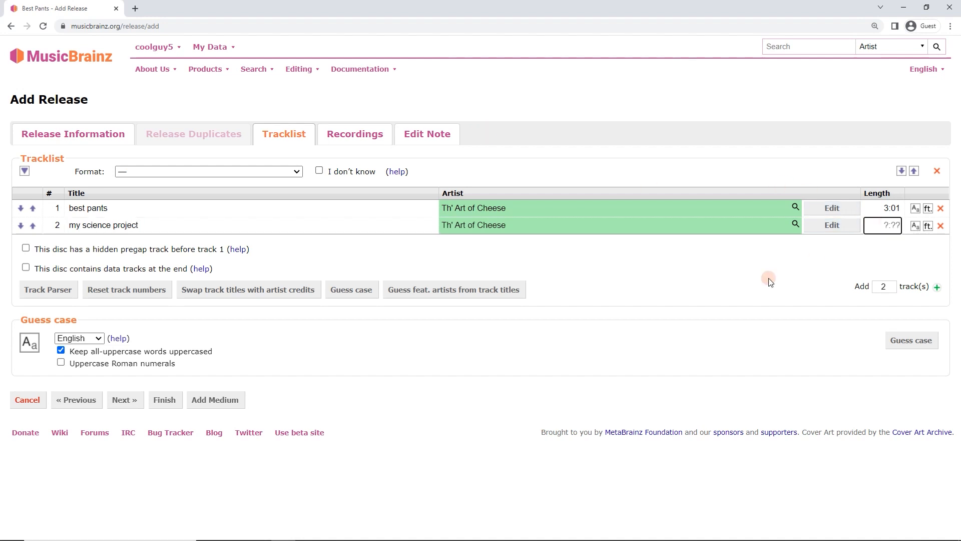
text(2:17)
- Apply English guess case to the medium's track titles
click(895, 345)
click(95, 207)
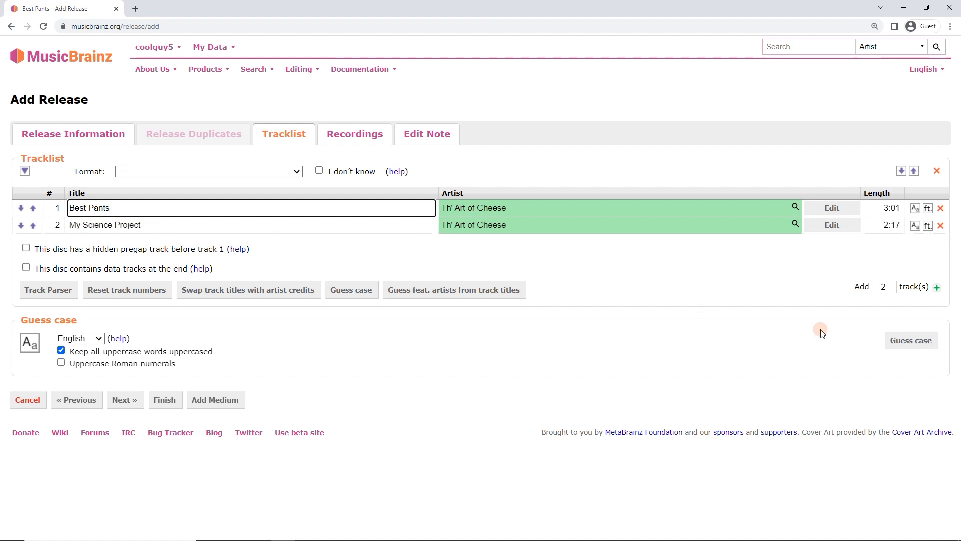
click(901, 346)
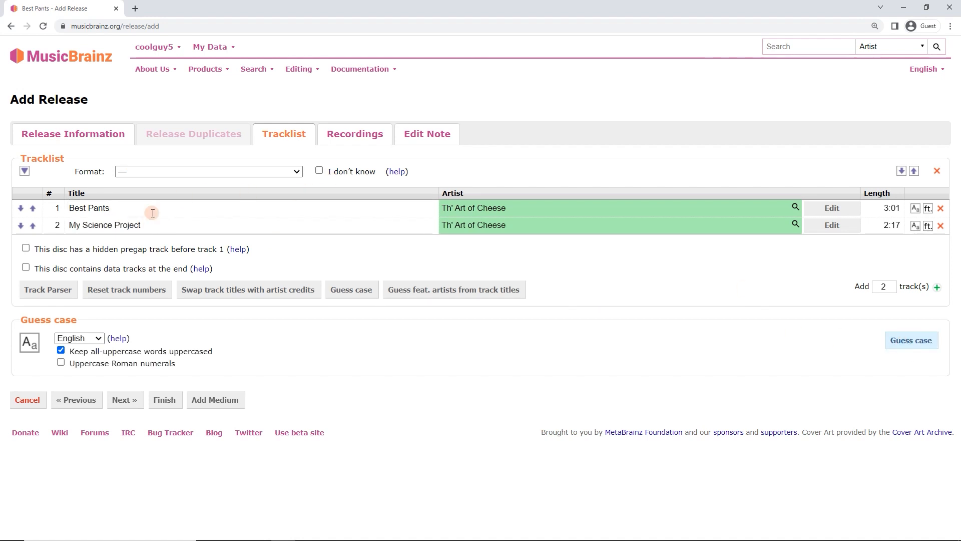
- Set the medium's format to CD-R
click(154, 172)
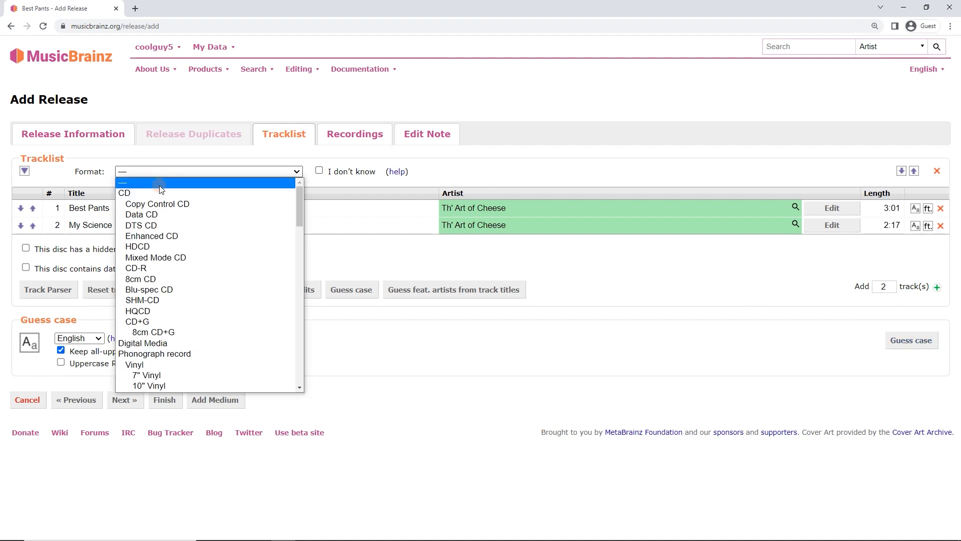
scroll(203, 270, down, 12)
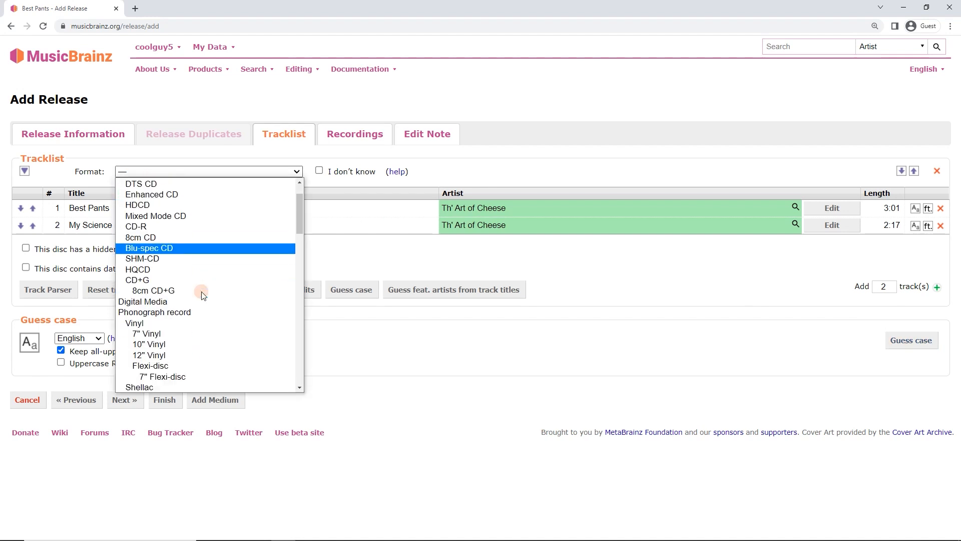
scroll(212, 298, up, 12)
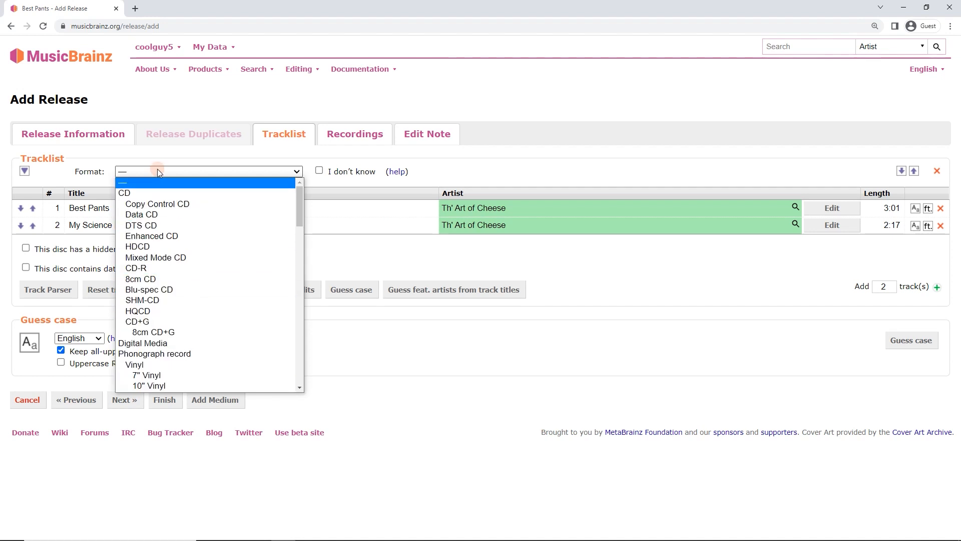
click(151, 270)
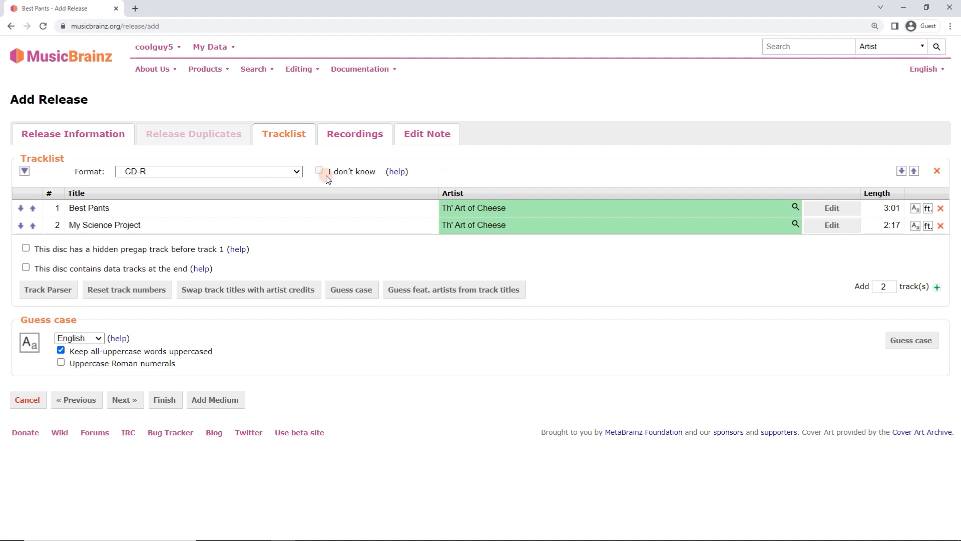
- Examine the suggested existing recordings for track 1, "Best Pants", and leave the track assigned to a new recording
click(351, 140)
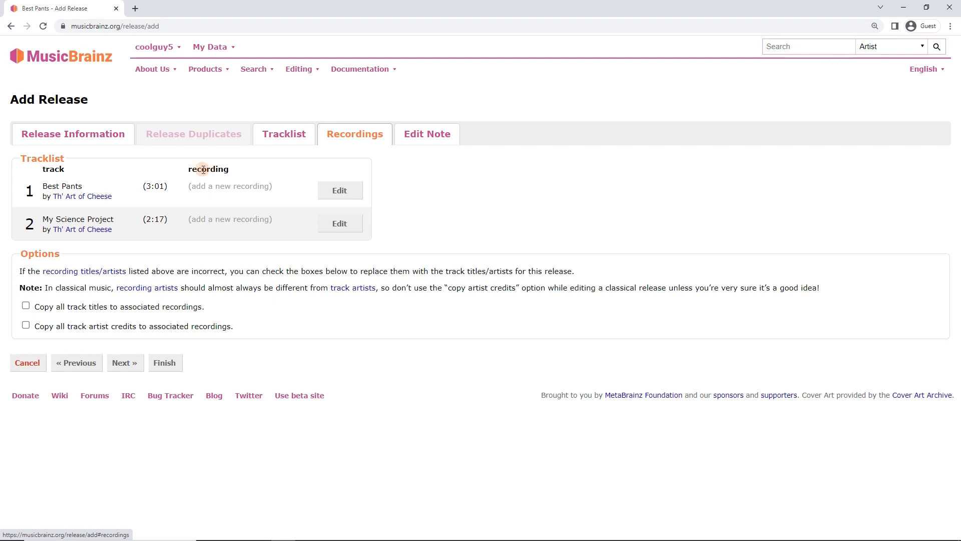
click(340, 190)
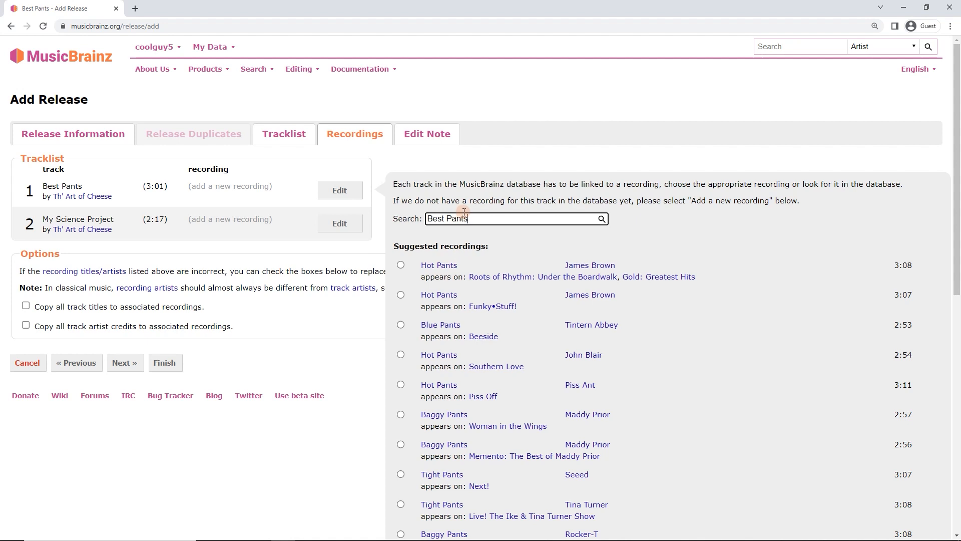
click(350, 189)
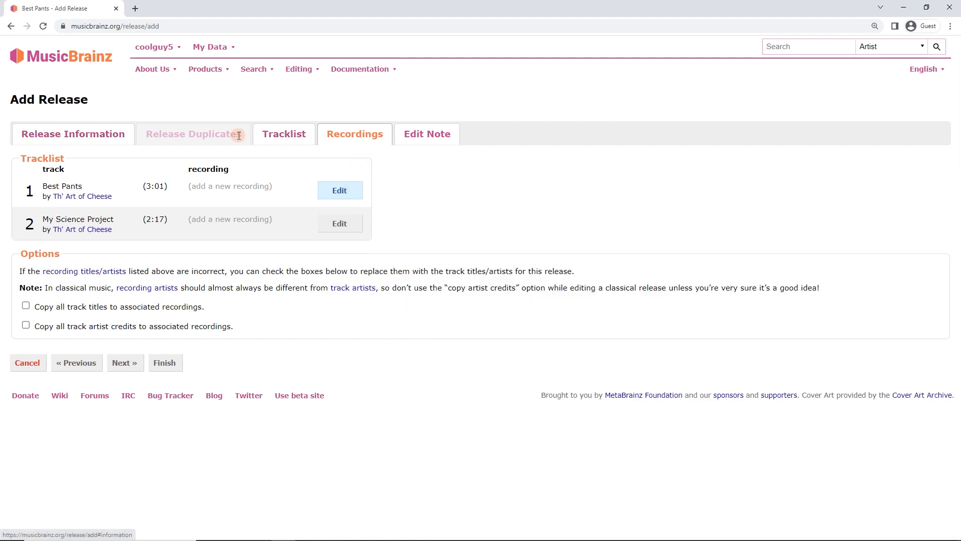
- Enter "from CD in hand" as the edit note for the new release
click(453, 143)
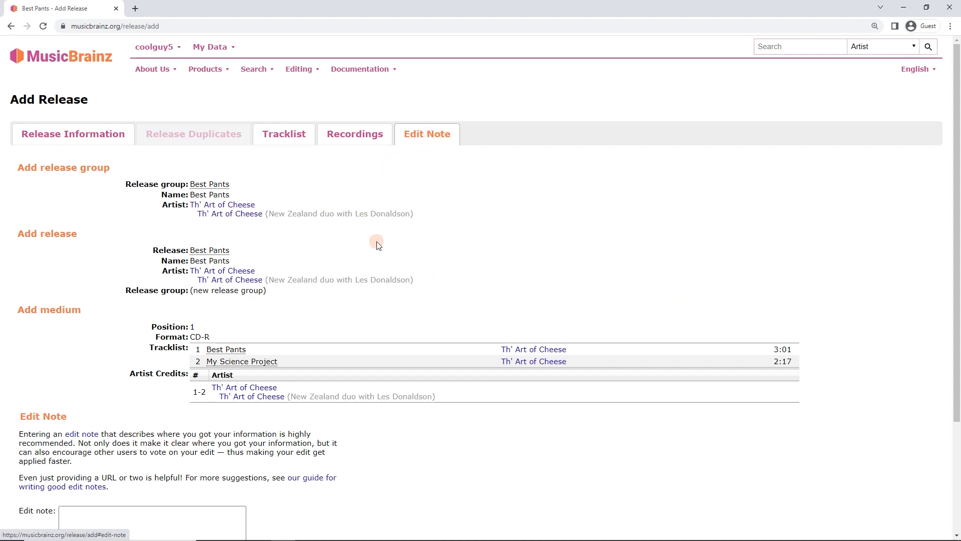
scroll(376, 244, down, 2)
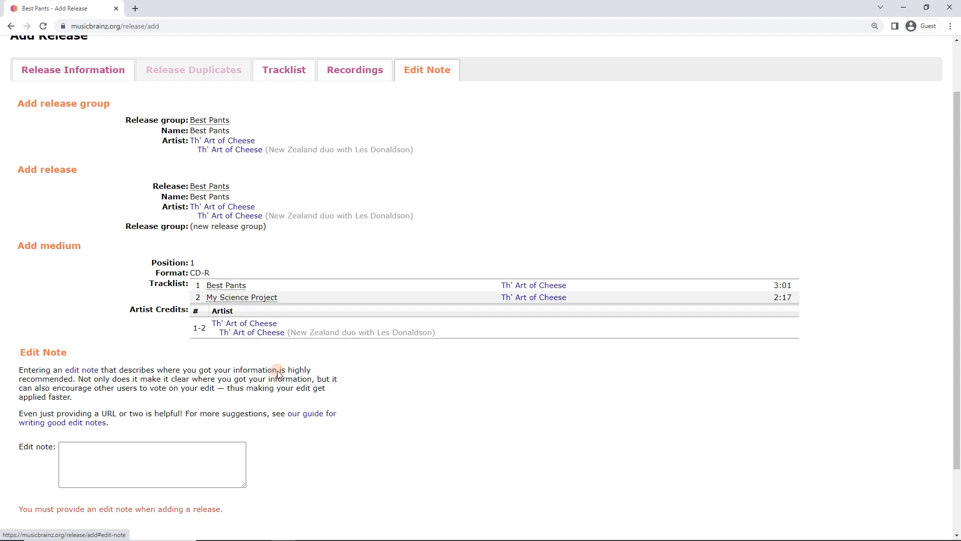
scroll(255, 359, down, 1)
click(184, 396)
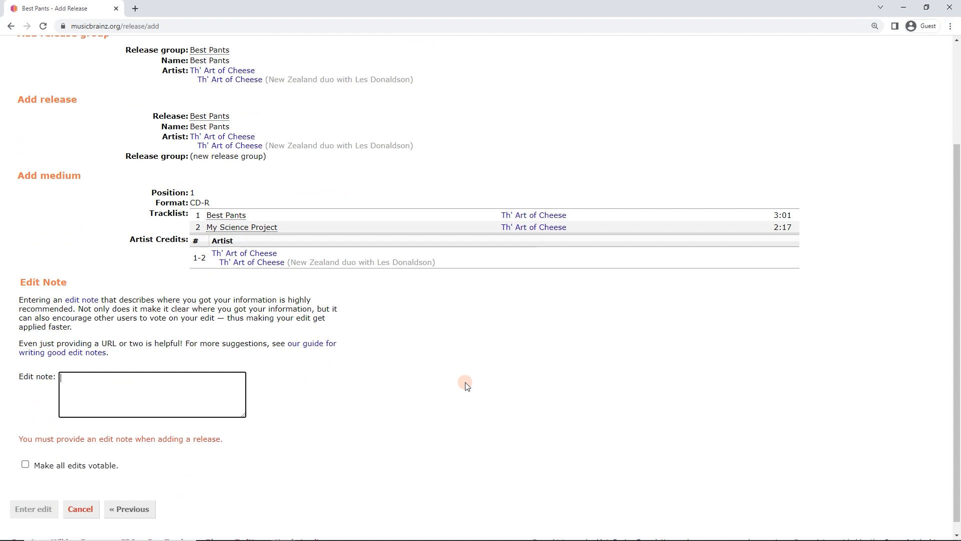
text(fr)
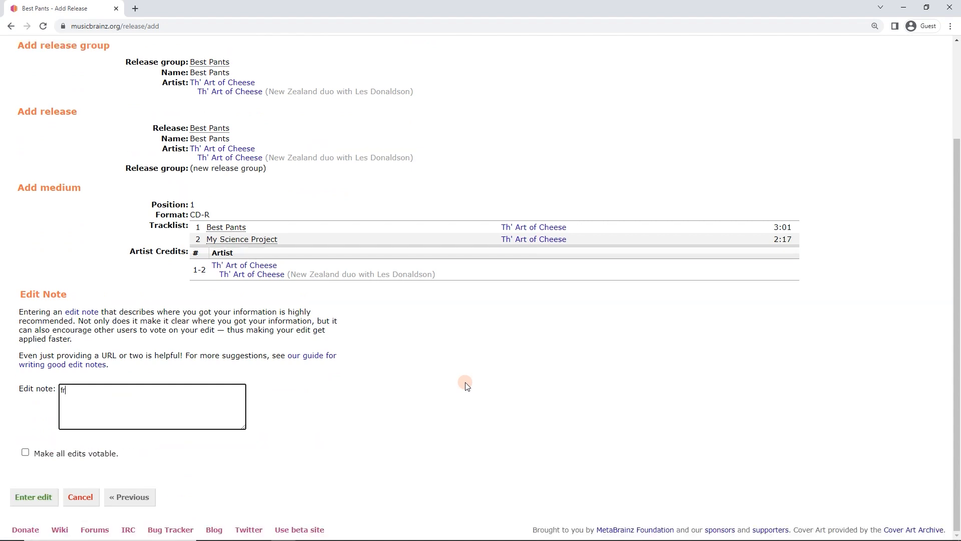
text(om CD in hand)
- Set the release group's primary type to Single in the release information
scroll(464, 384, up, 3)
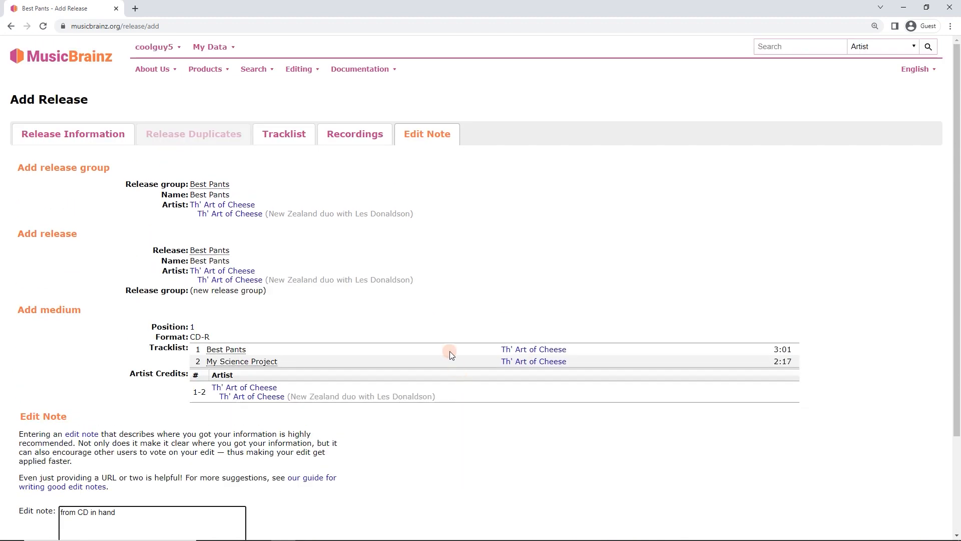
scroll(421, 298, down, 3)
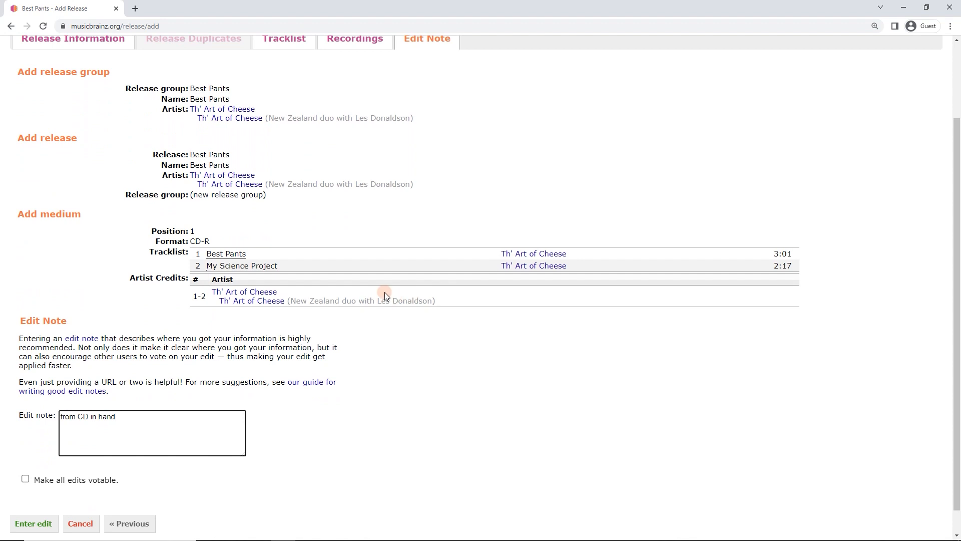
scroll(385, 292, up, 2)
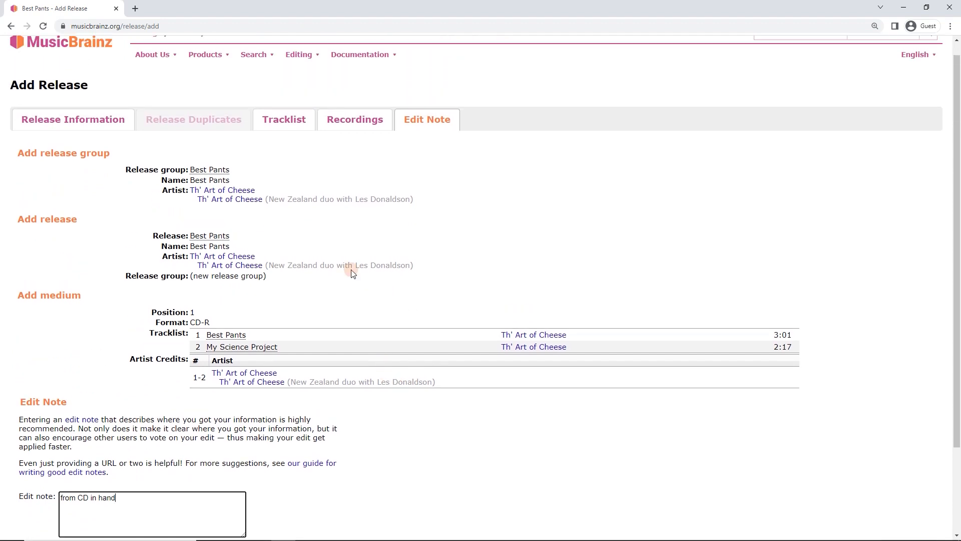
scroll(350, 273, down, 2)
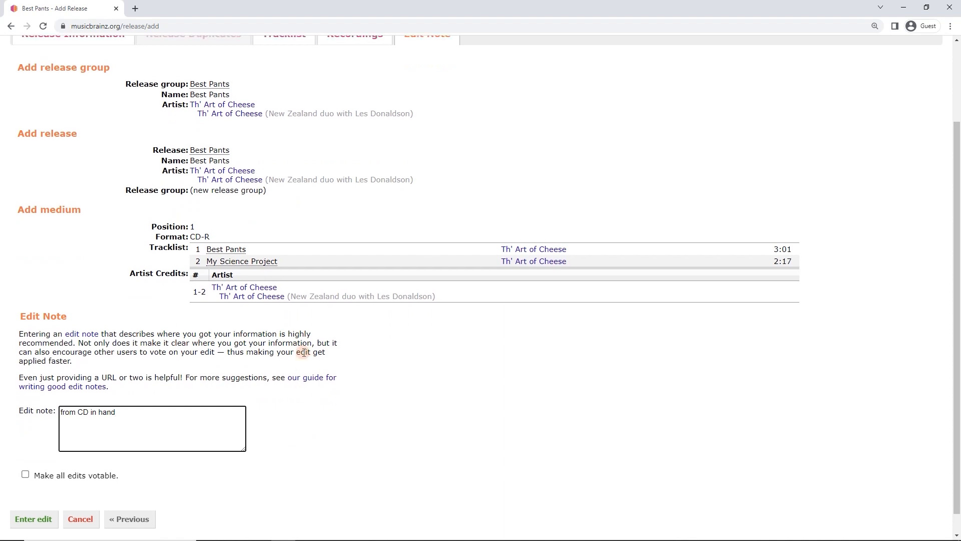
scroll(300, 353, up, 2)
click(75, 134)
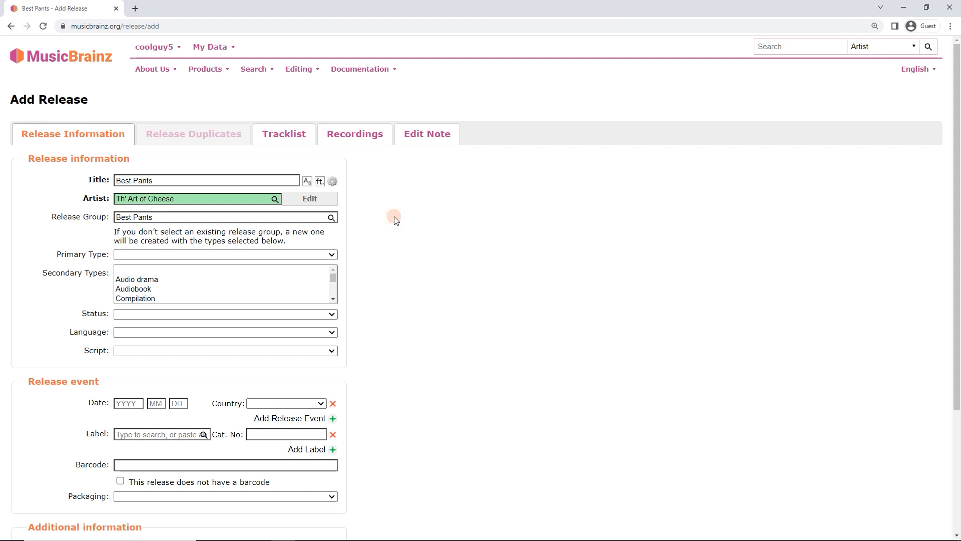
scroll(391, 224, down, 1)
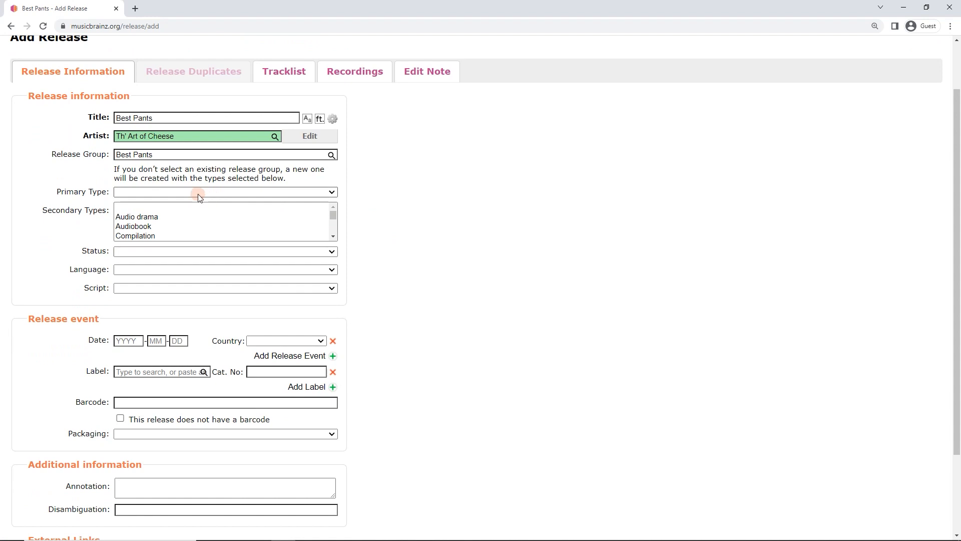
click(197, 193)
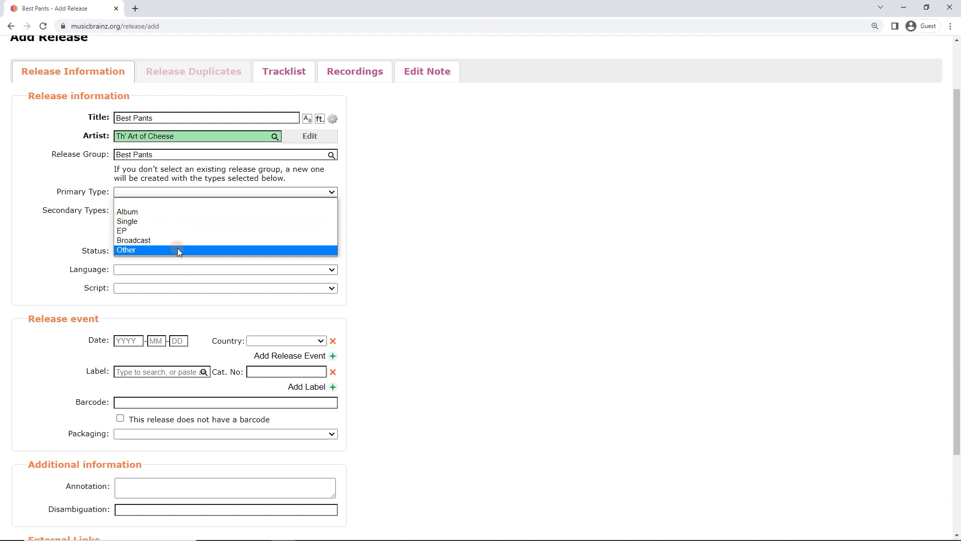
click(175, 221)
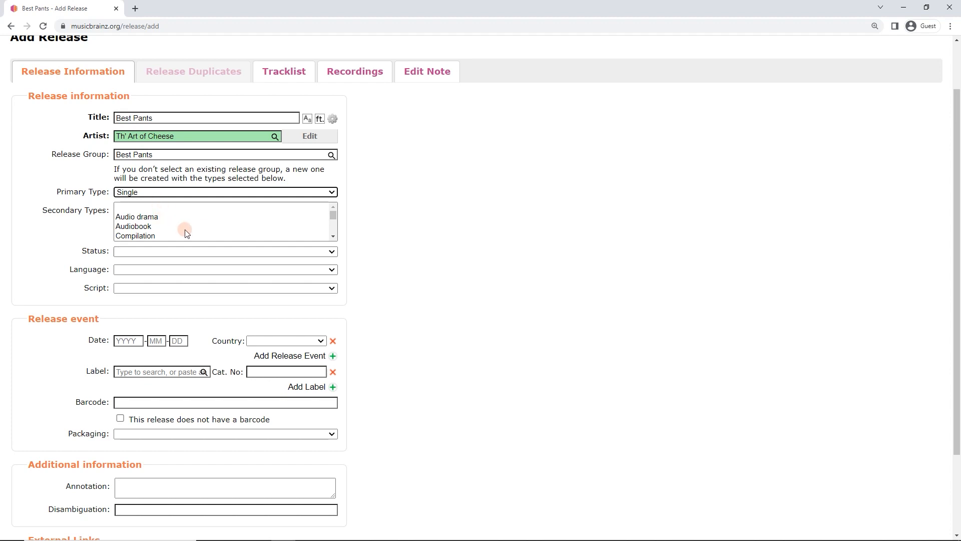
scroll(190, 225, down, 1)
scroll(191, 225, down, 4)
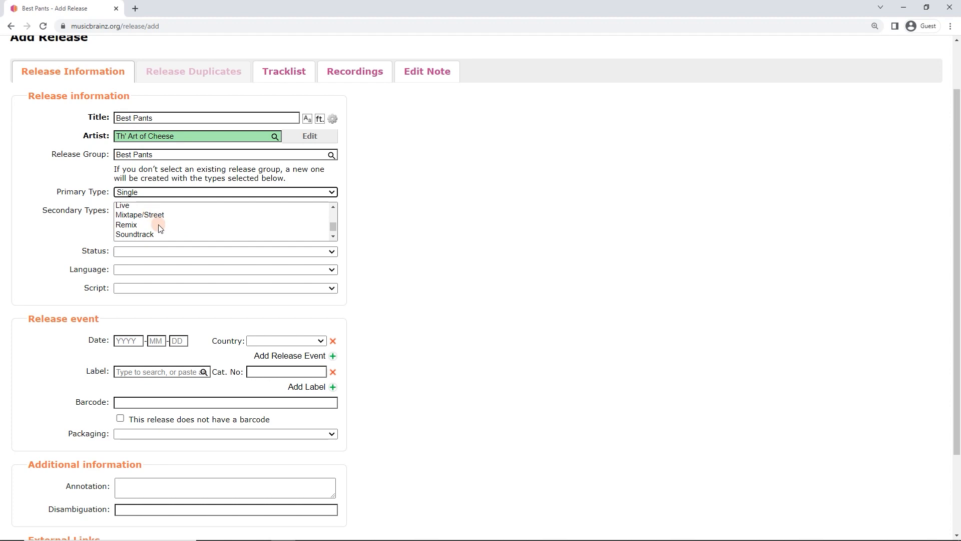
scroll(157, 216, up, 5)
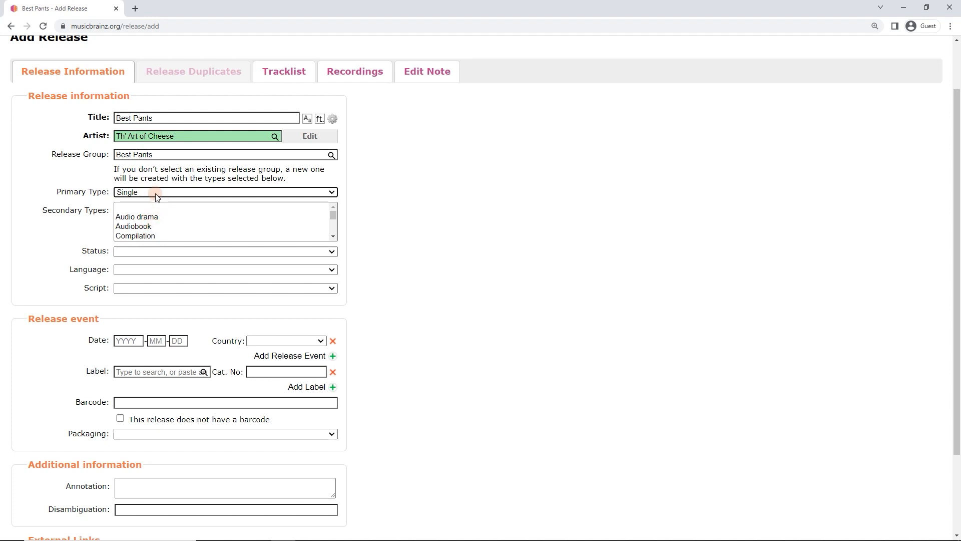
click(448, 205)
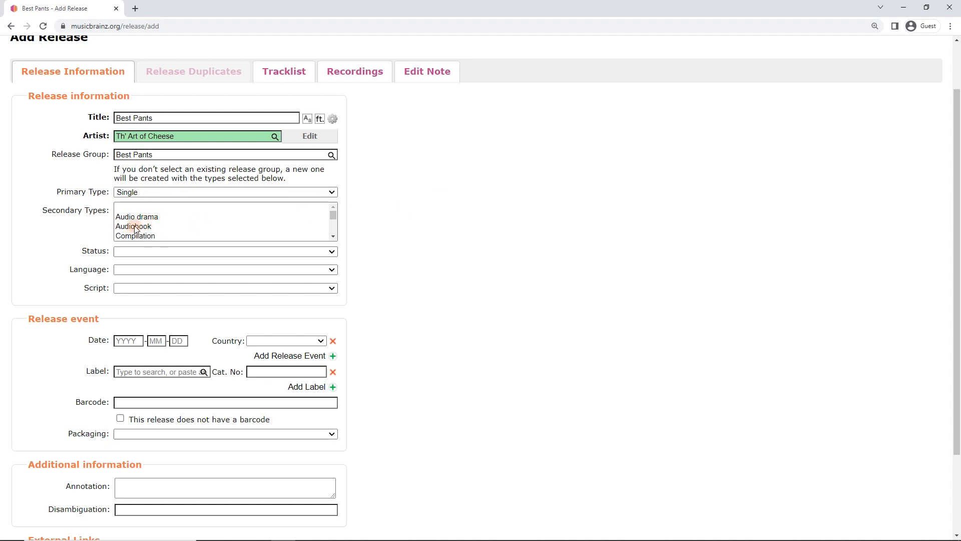
click(139, 198)
click(81, 222)
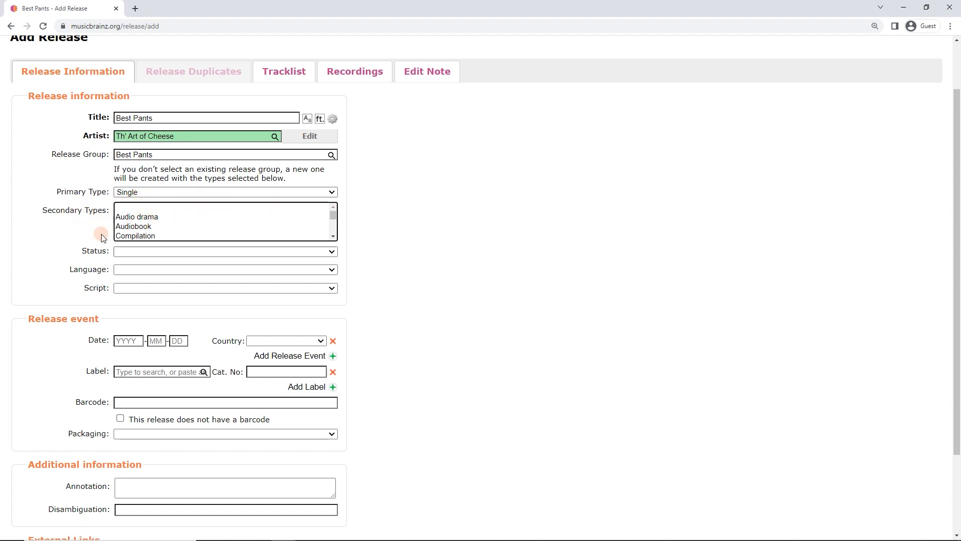
- Set the release status to Official
click(121, 253)
click(133, 253)
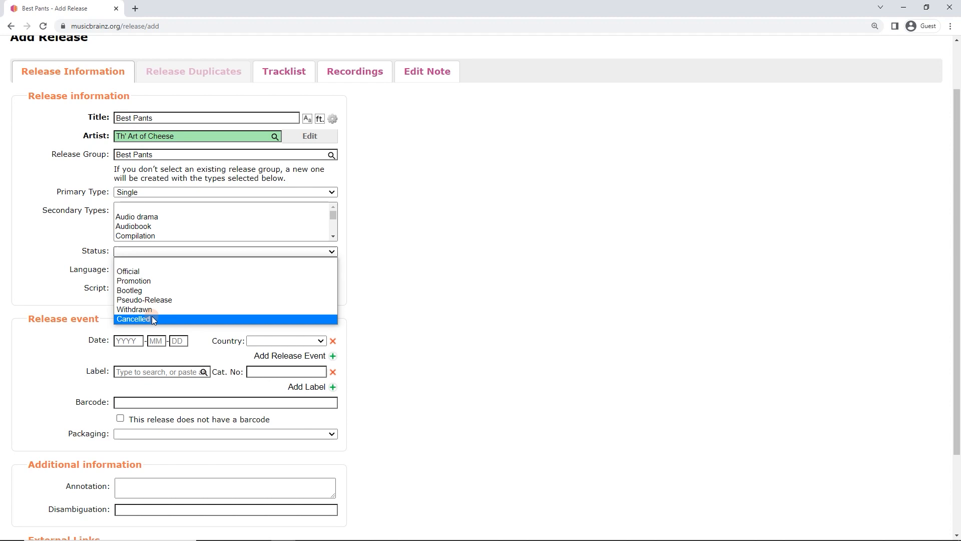
click(146, 273)
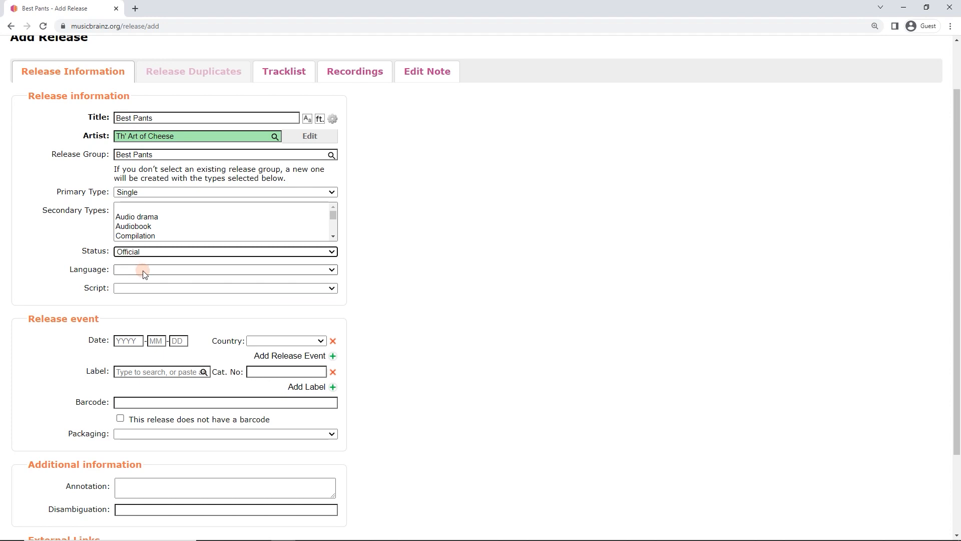
- Check the wording of track 1's title in the medium's tracklist
click(288, 80)
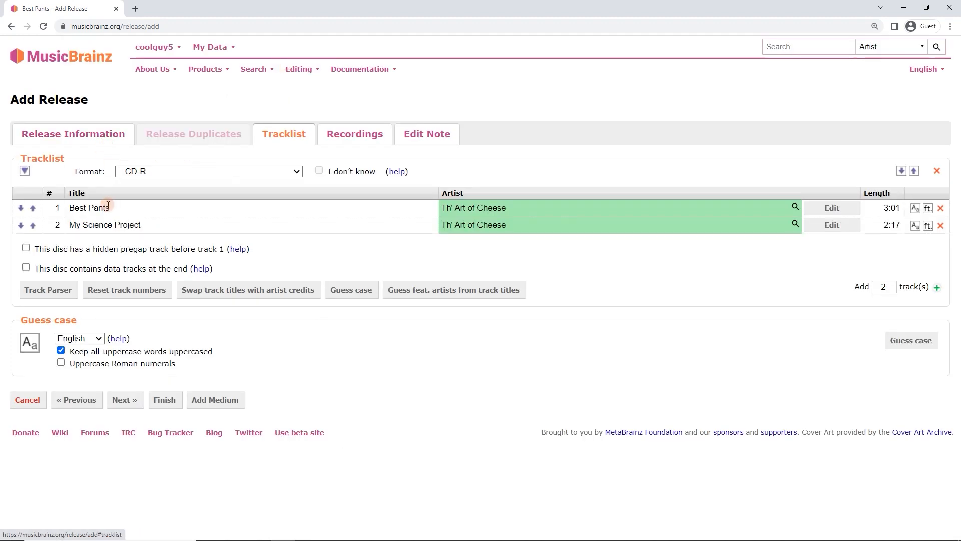
click(72, 208)
drag(73, 208, 114, 208)
click(116, 208)
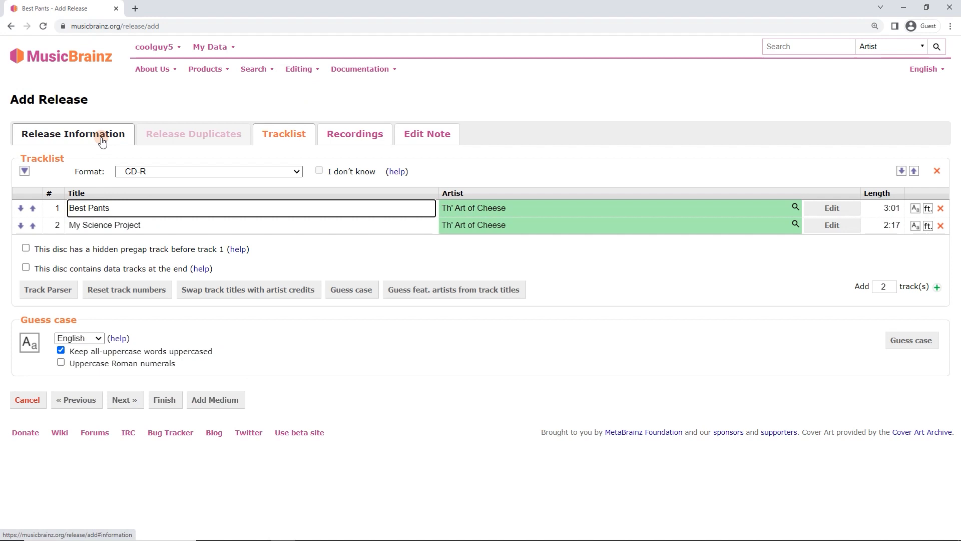
- Set the release language to English in the release information
click(114, 141)
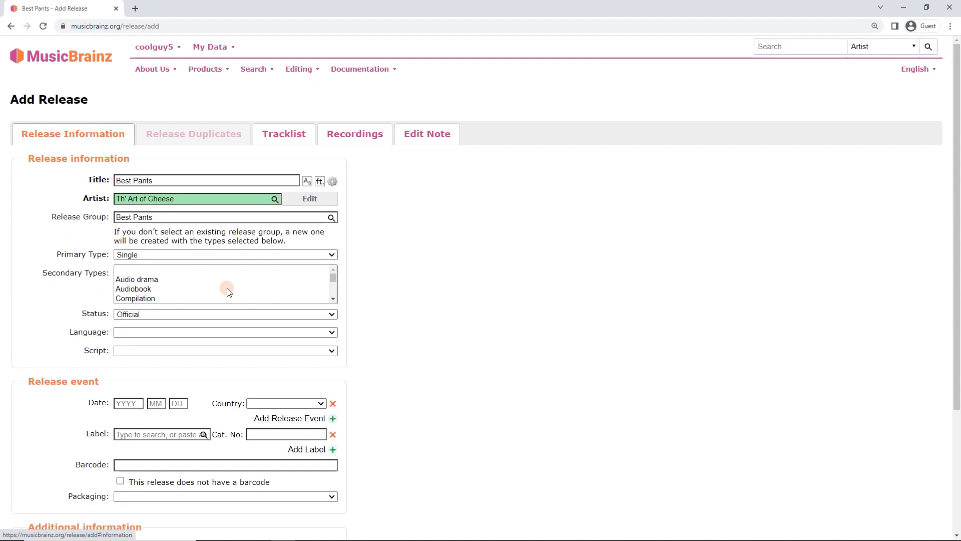
scroll(279, 265, down, 2)
click(135, 246)
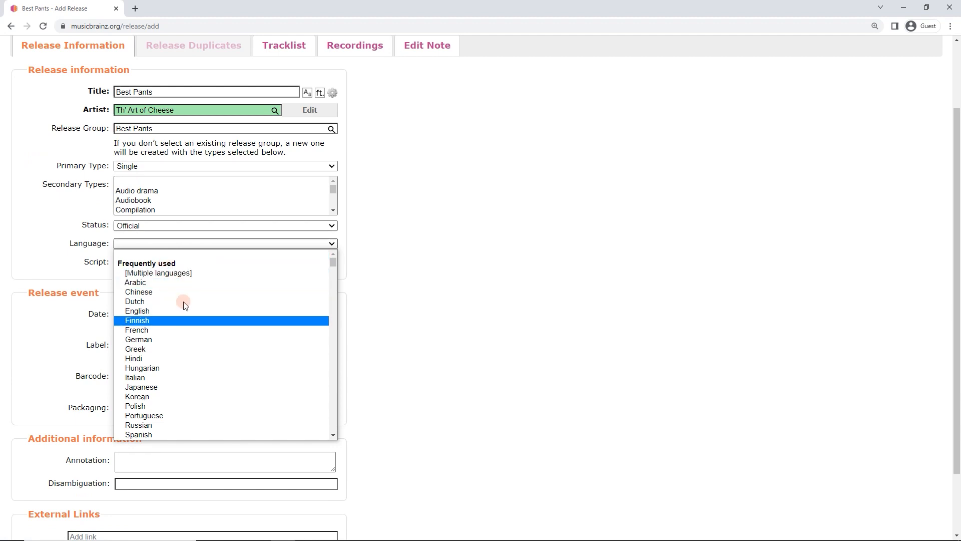
scroll(183, 315, down, 3)
scroll(193, 335, down, 20)
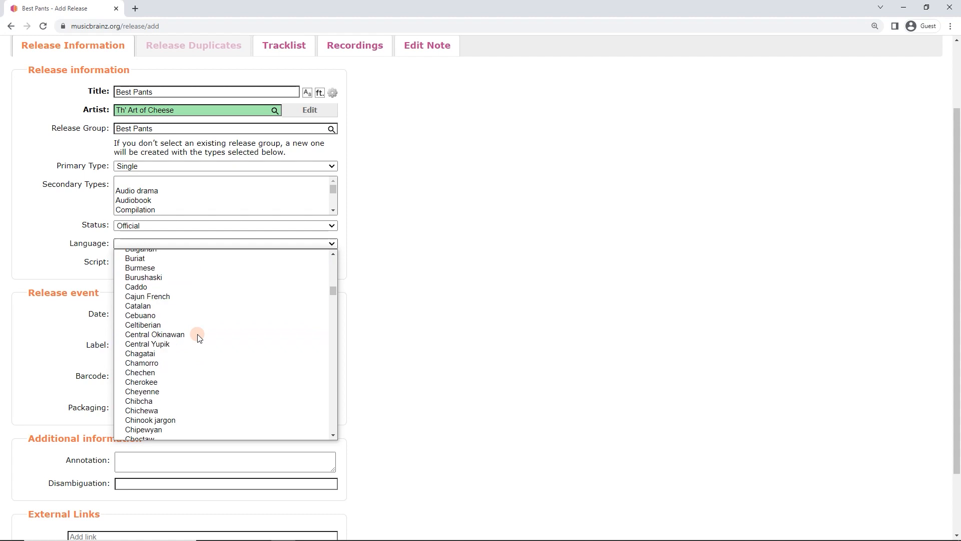
scroll(224, 336, up, 20)
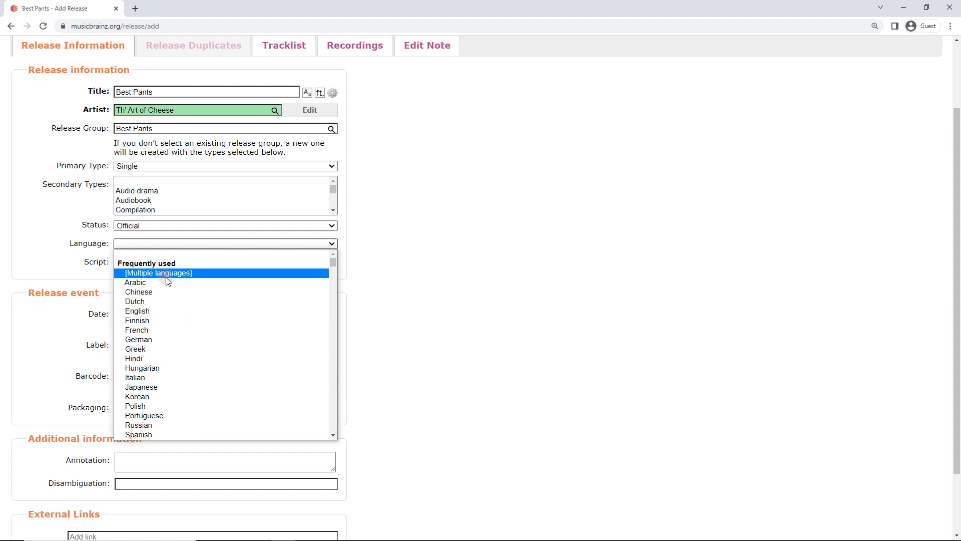
click(159, 311)
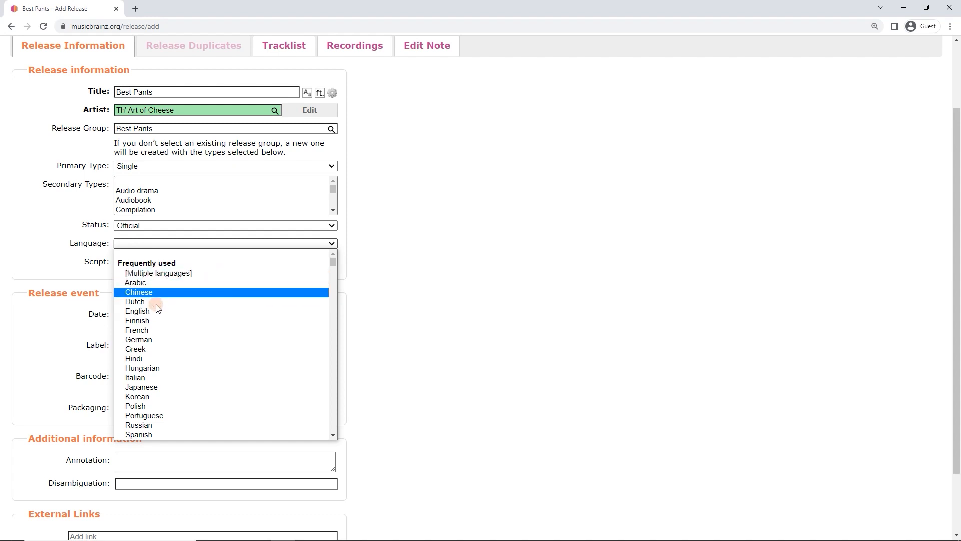
click(159, 314)
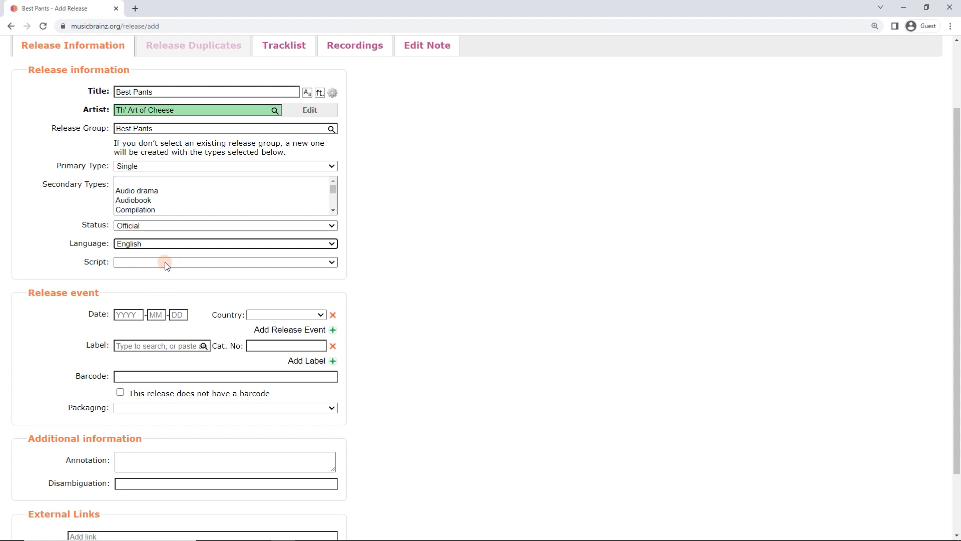
- Set the release's script to Latin
click(98, 264)
click(123, 263)
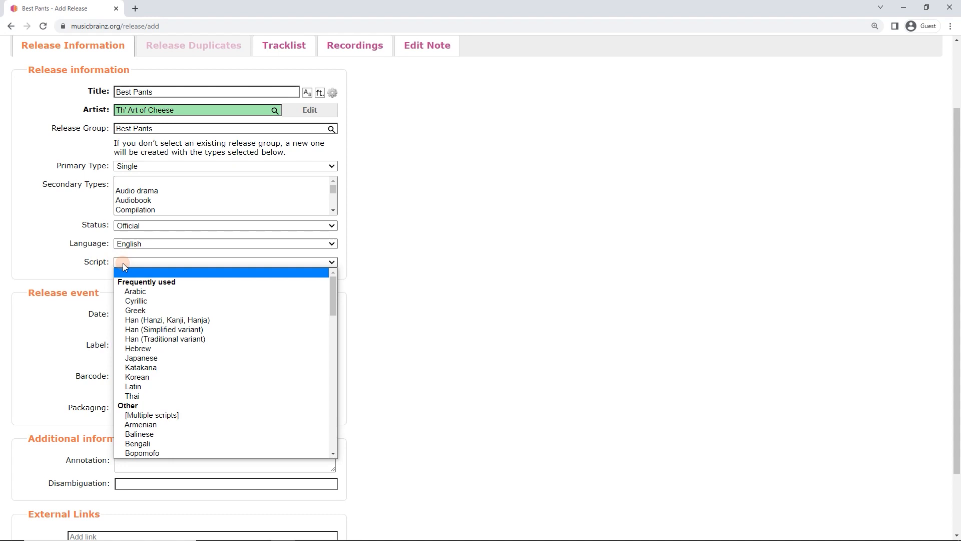
click(145, 390)
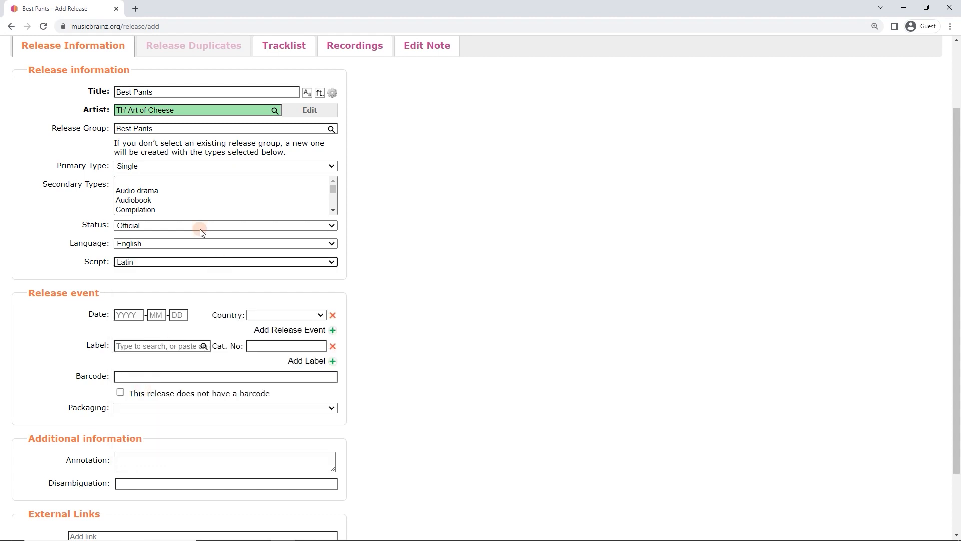
- Set the release event's year to 2004, leaving the month and day empty
click(196, 291)
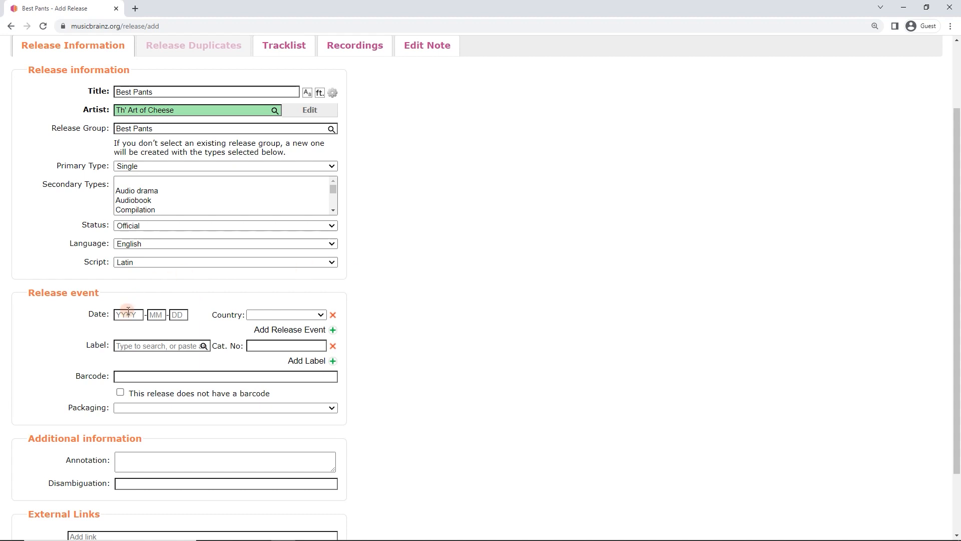
scroll(142, 293, down, 1)
click(136, 291)
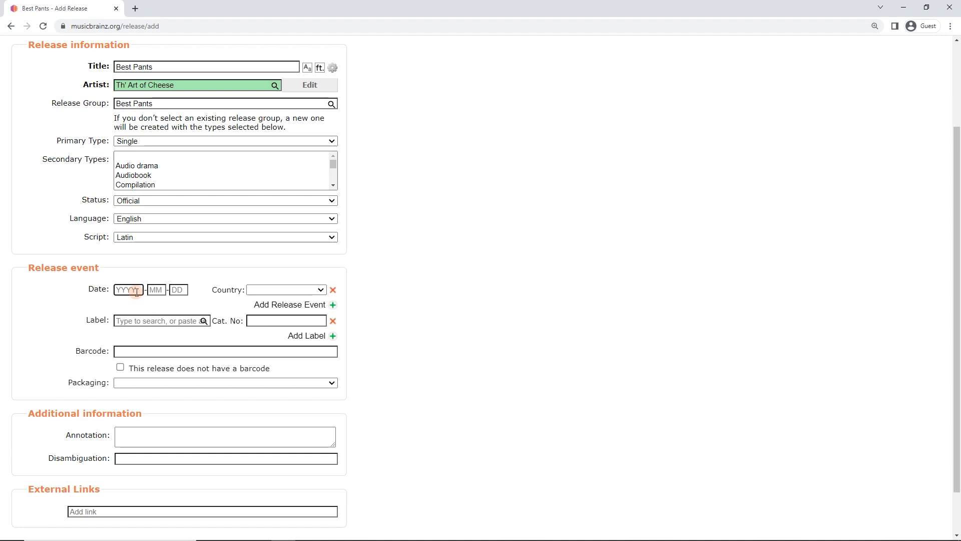
text(2004)
- Try [Worldwide] as the release event's country and clear that selection again
click(261, 289)
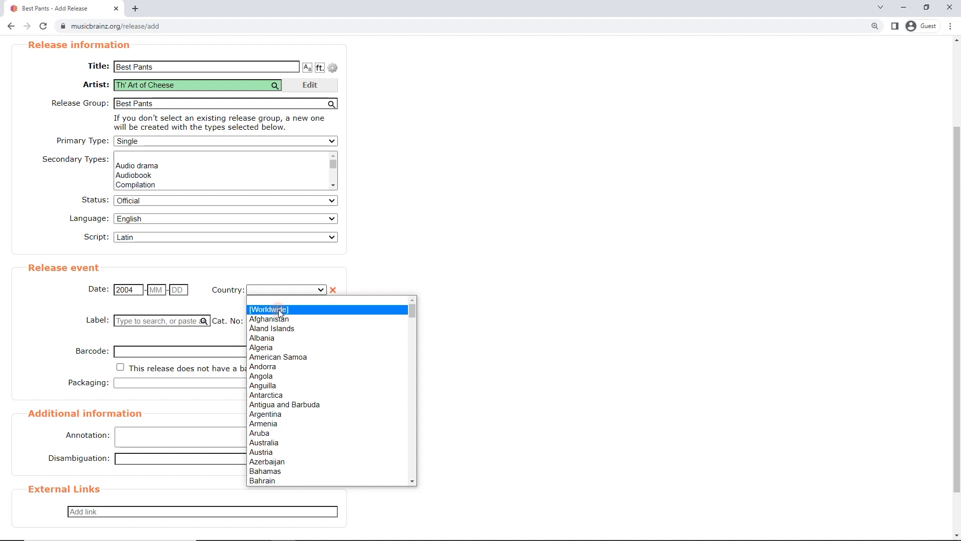
click(276, 310)
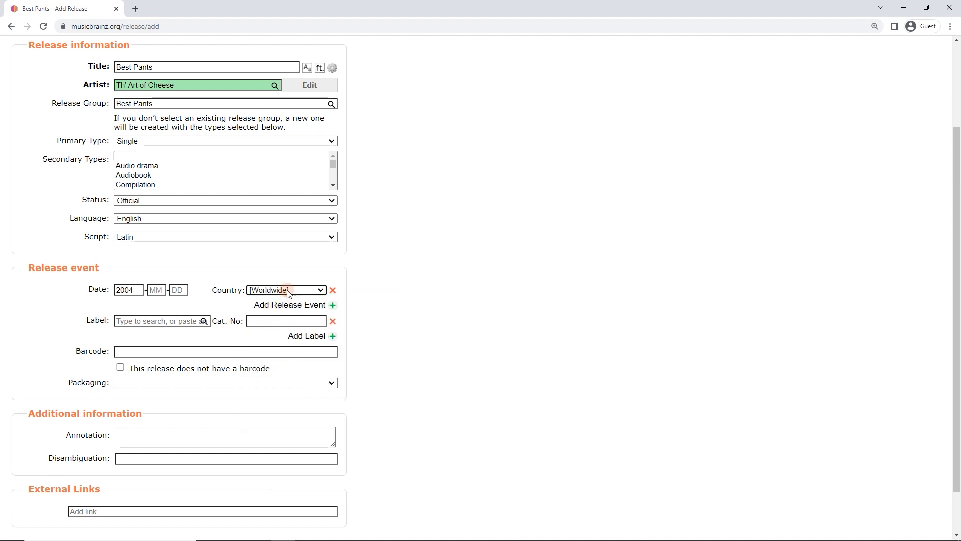
click(303, 294)
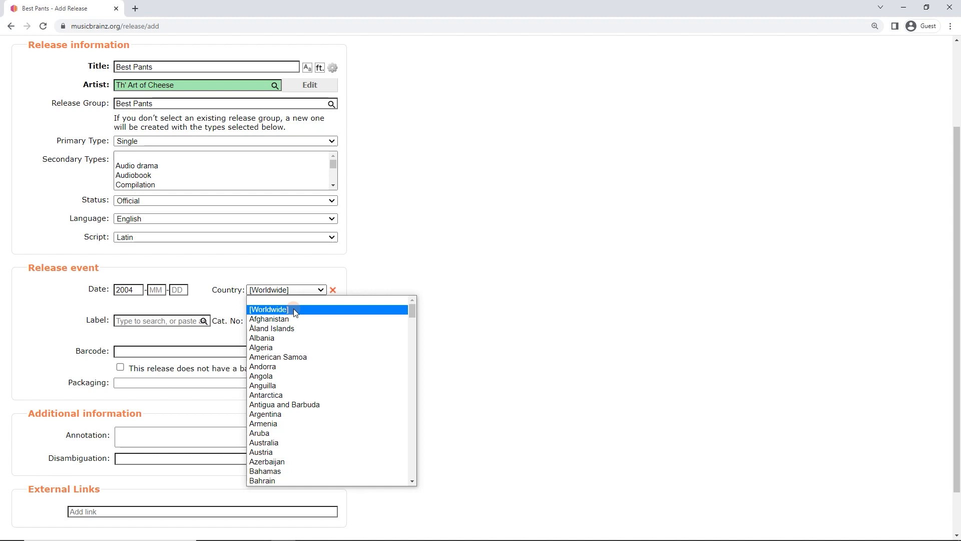
click(294, 301)
- Set the release event's country to New Zealand
click(295, 293)
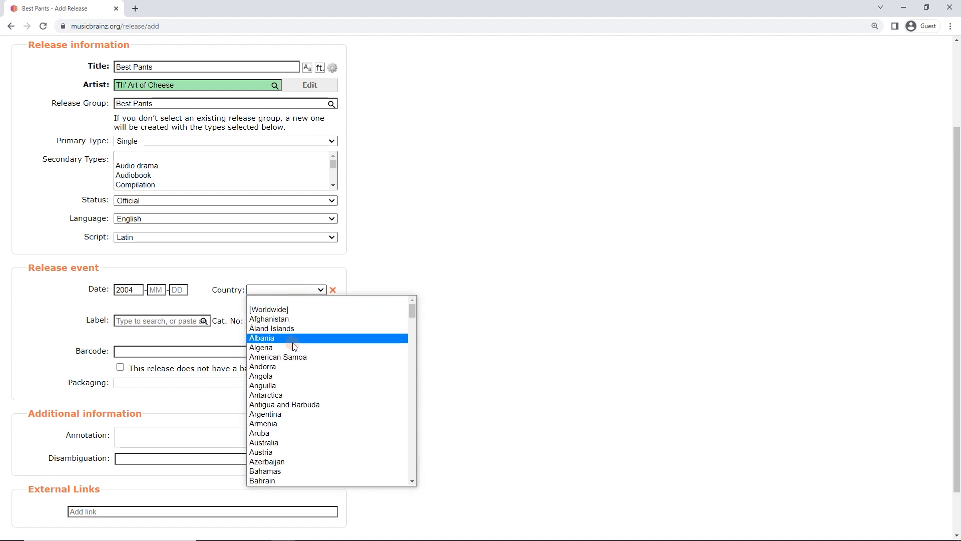
text(new z)
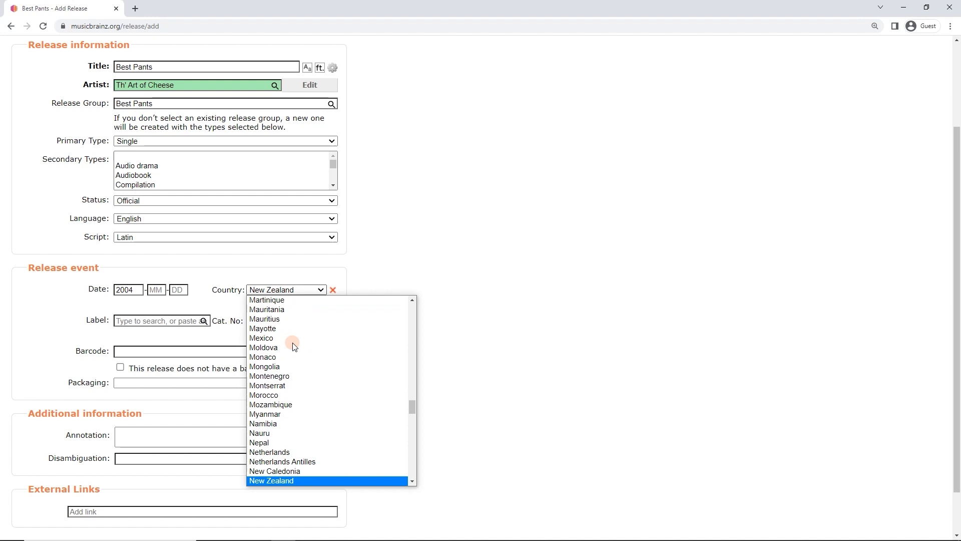
key(Return)
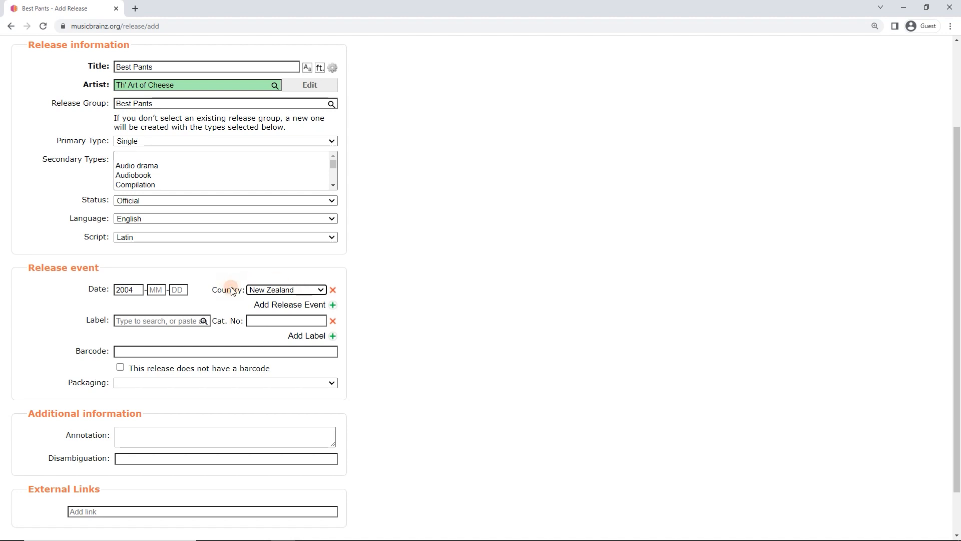
click(360, 284)
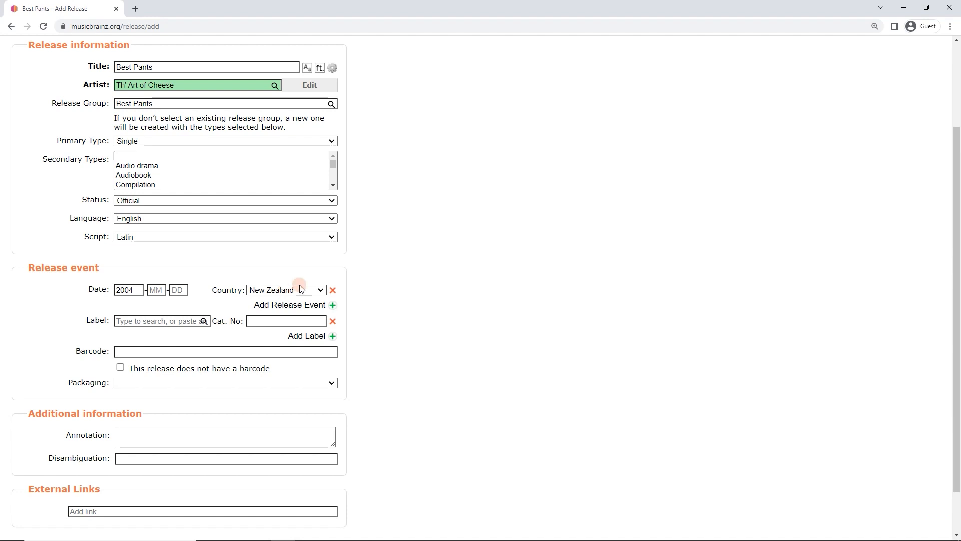
- Choose Flying Nun Records (New Zealand) as the release label and enter FN-101 as its catalogue number
scroll(362, 273, down, 1)
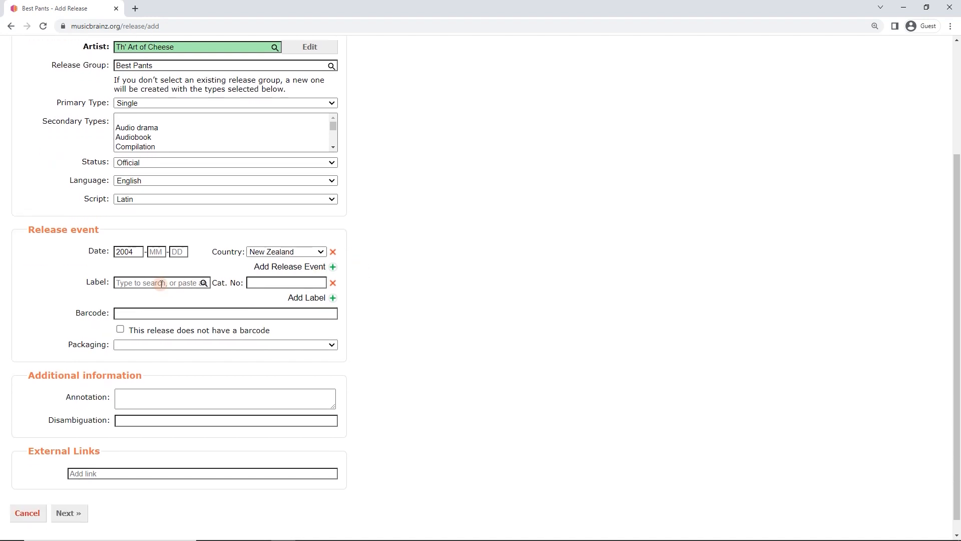
click(161, 283)
text(flying nun)
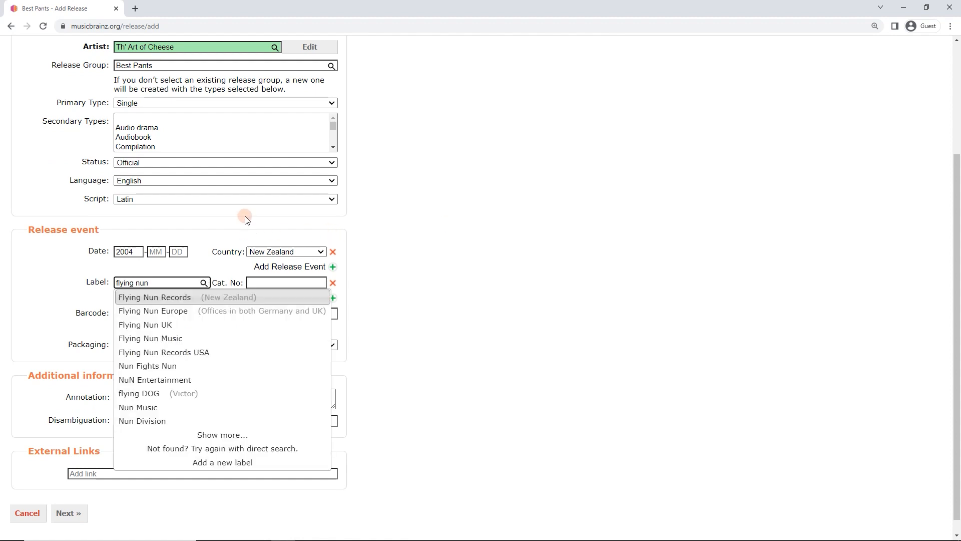
click(220, 297)
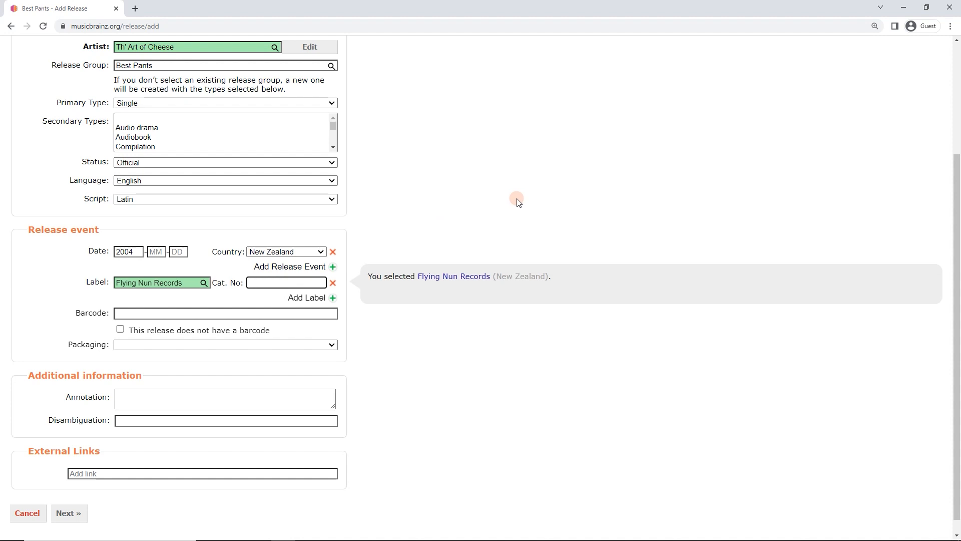
text(FN-101)
- Replace the label with the special purpose [no label] entry and set the catalogue number to [none]
drag(194, 283, 107, 287)
key(BackSpace)
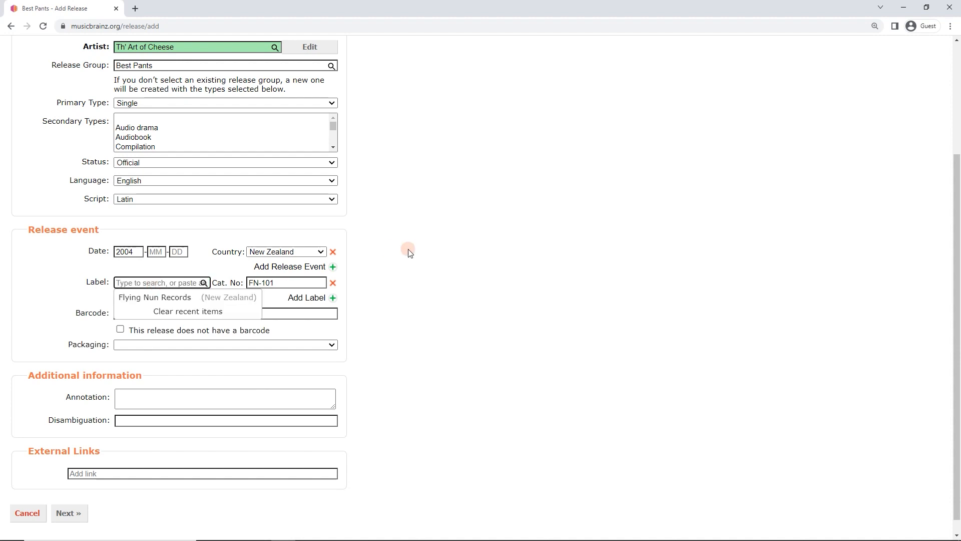
text(no label)
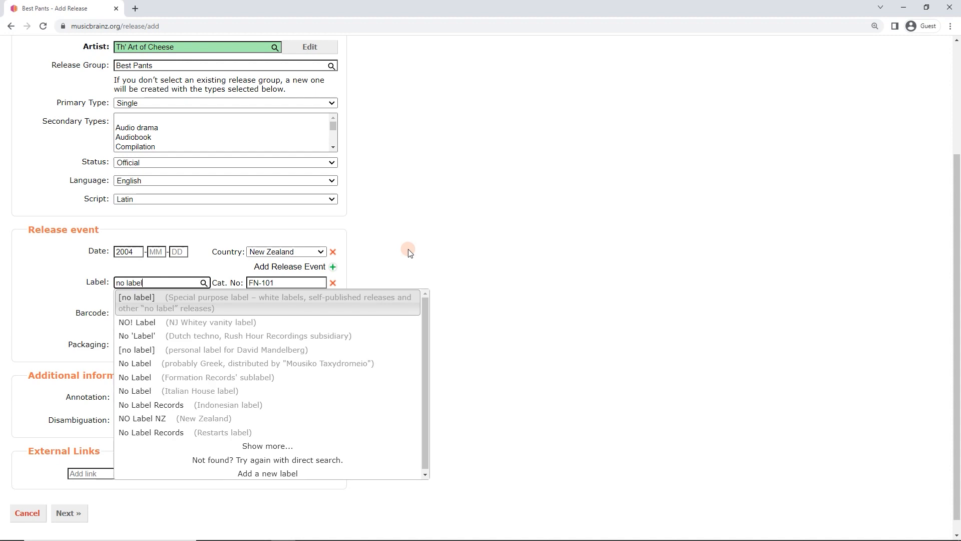
click(192, 299)
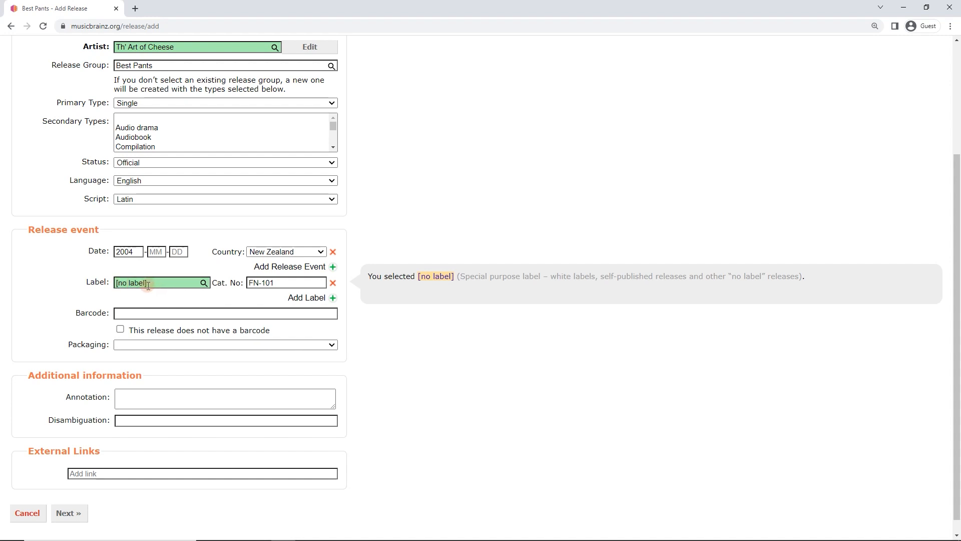
drag(282, 284, 238, 293)
key(BackSpace)
text([none)
- Try 1111 as the barcode, toggling the confirmation that it matches the release on and off again
click(213, 313)
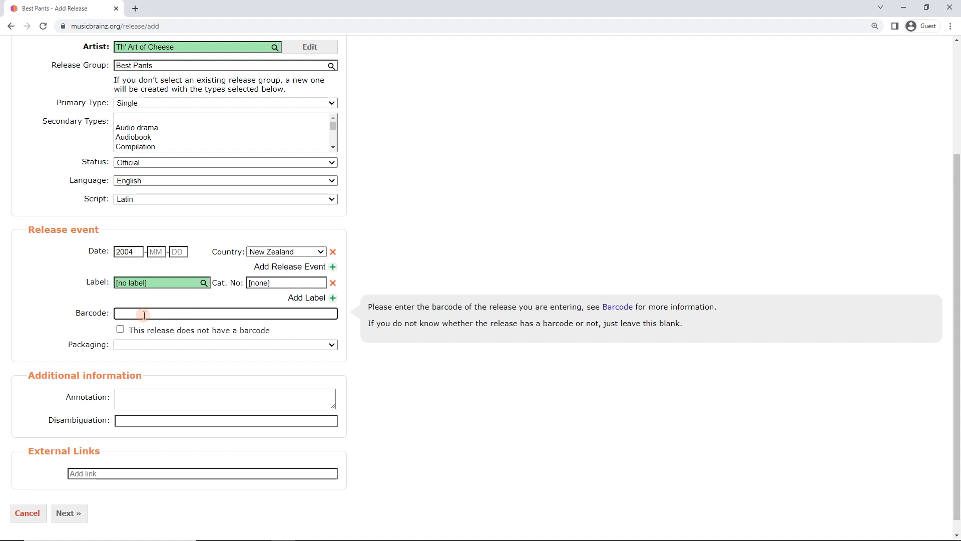
text(1111)
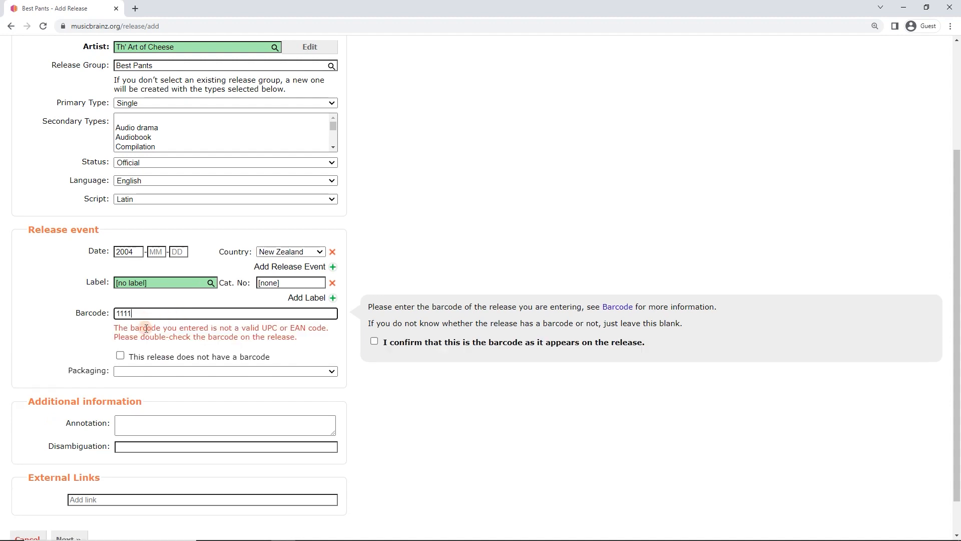
drag(117, 328, 270, 331)
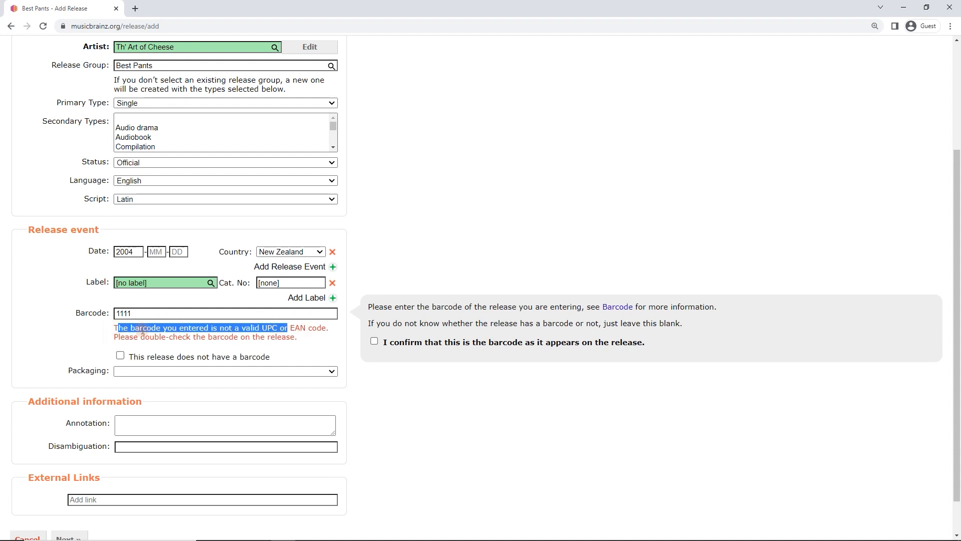
click(124, 313)
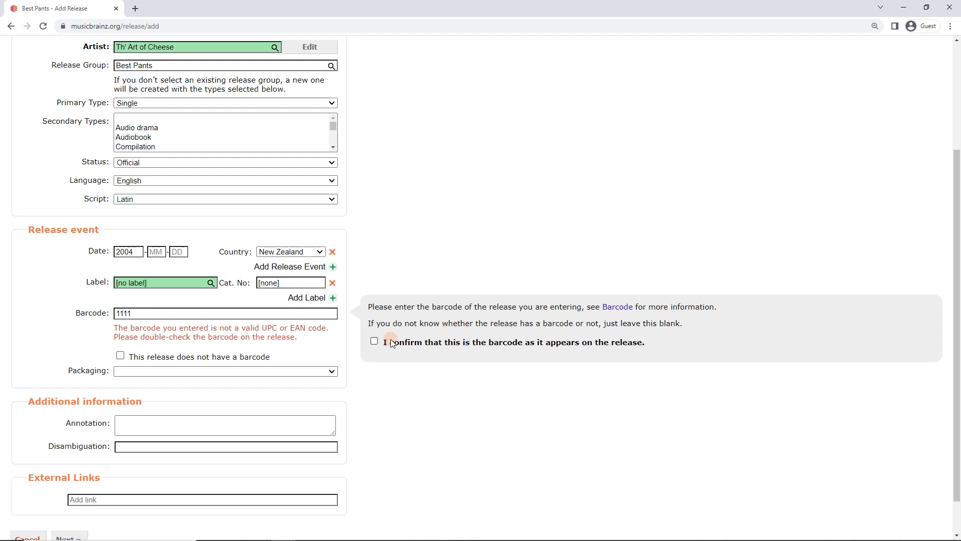
click(176, 315)
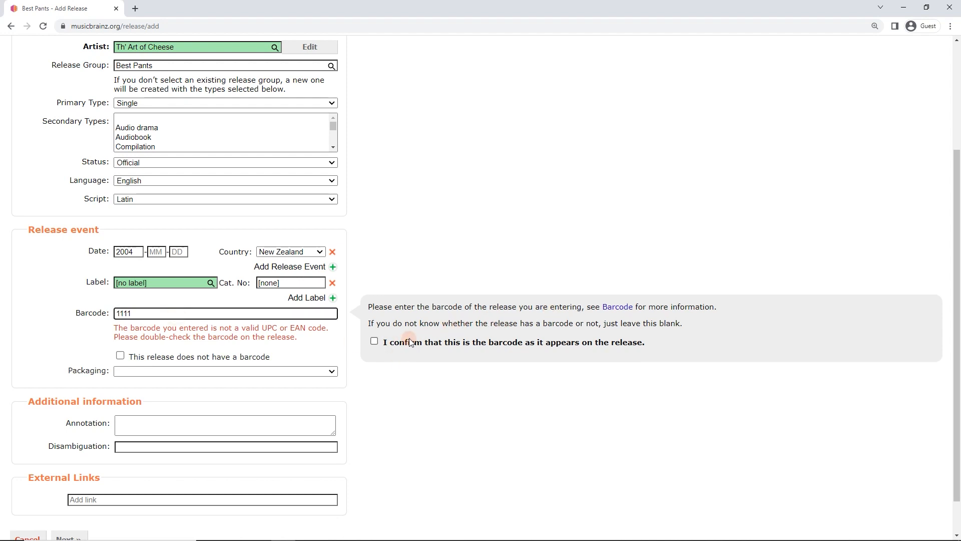
click(412, 344)
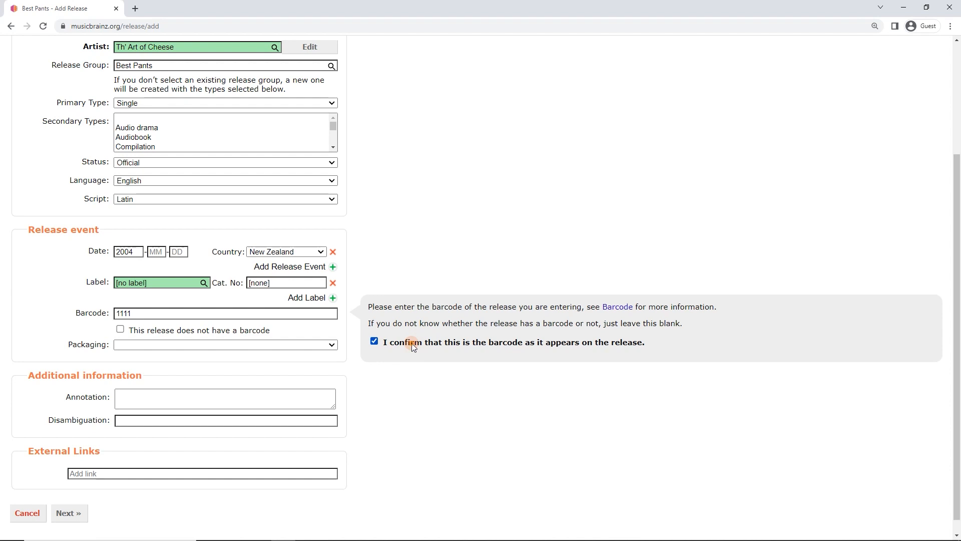
click(412, 343)
- Clear the barcode value and mark the release as not having a barcode
click(159, 317)
double_click(119, 312)
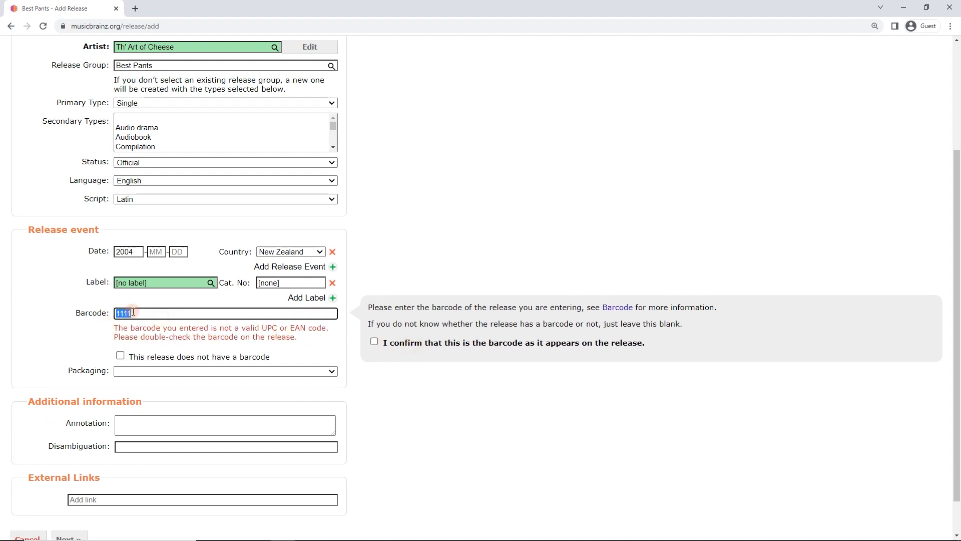
key(BackSpace)
click(137, 332)
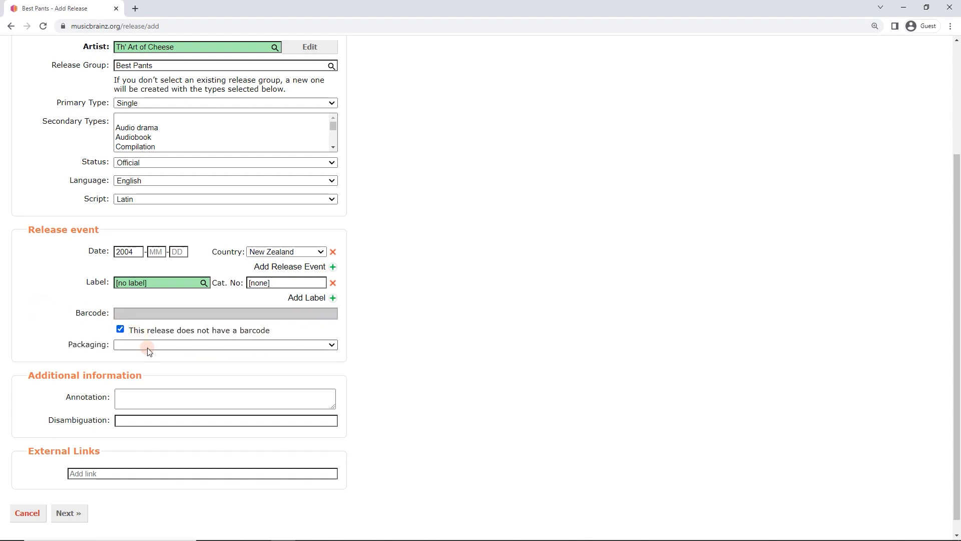
- Set the release's packaging to None
click(148, 345)
scroll(266, 250, down, 1)
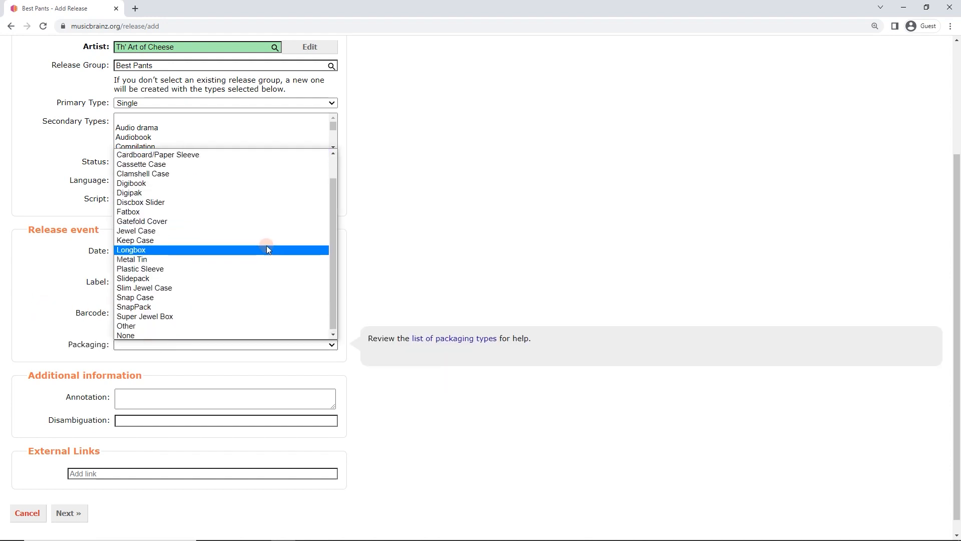
scroll(267, 245, up, 1)
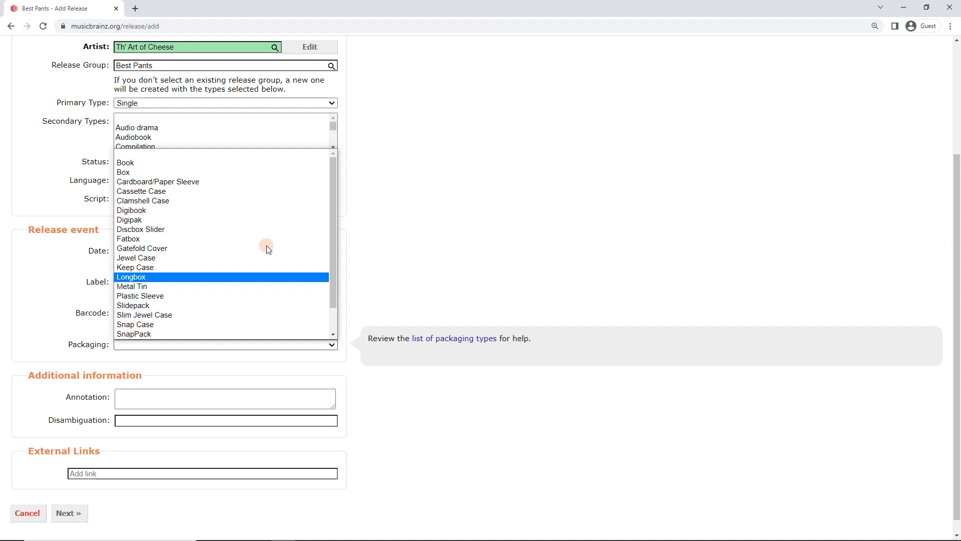
scroll(269, 249, down, 1)
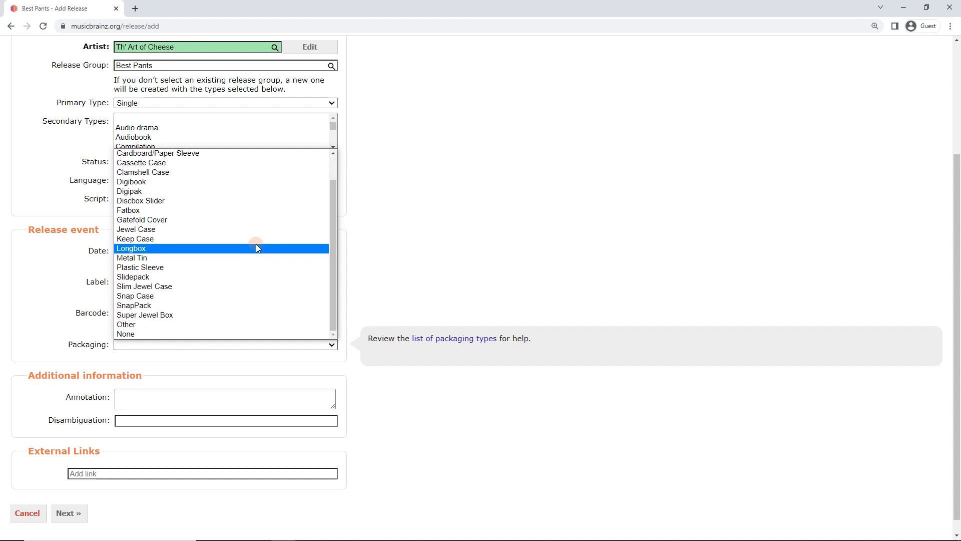
click(240, 334)
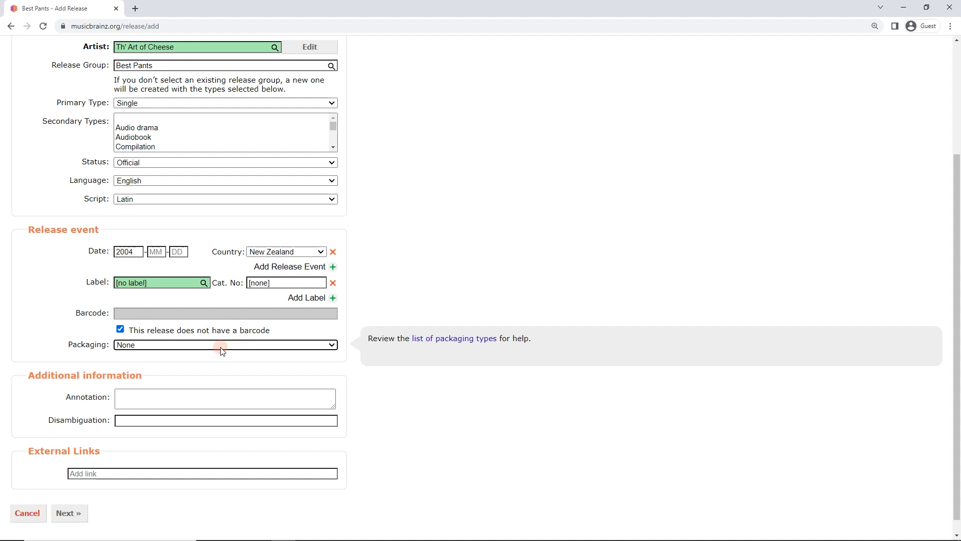
- Set the release's packaging to Jewel Case
click(221, 345)
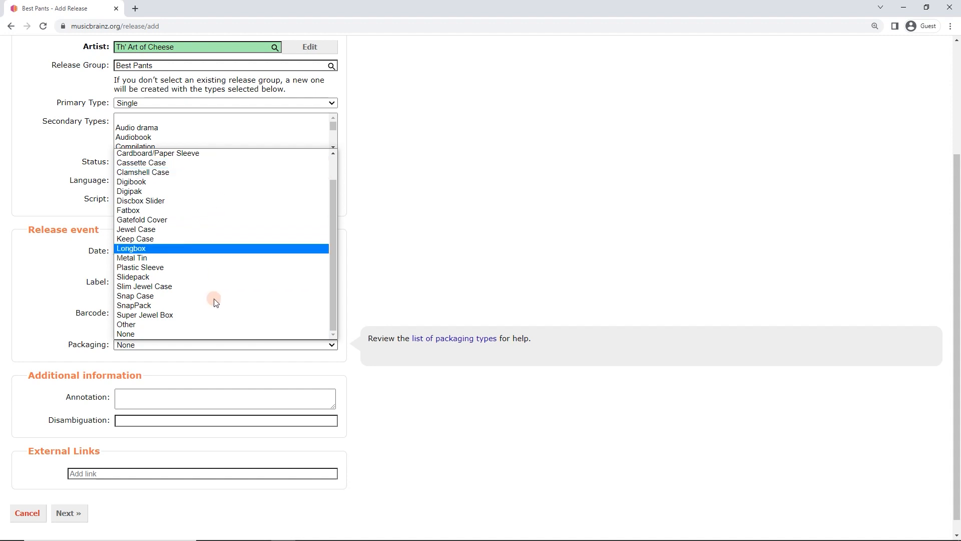
scroll(221, 326, up, 3)
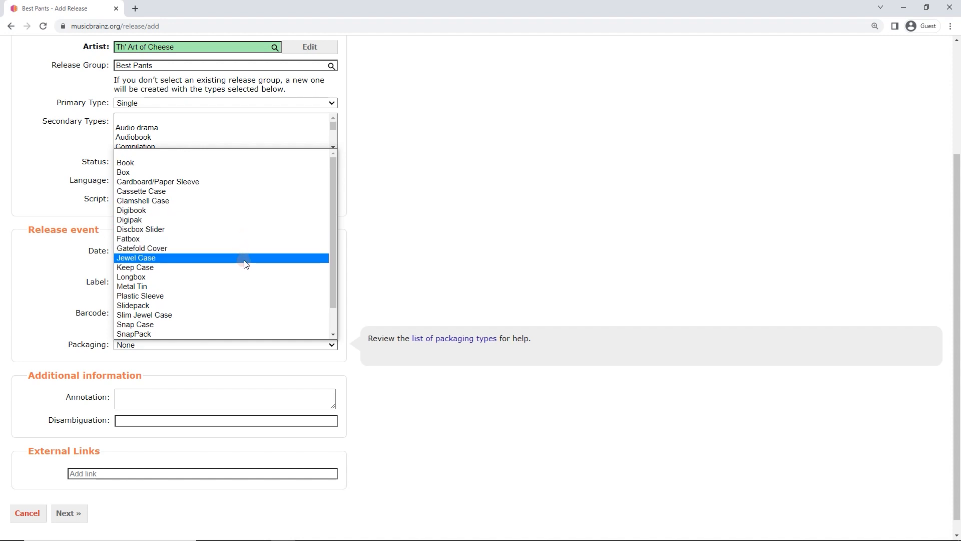
click(246, 263)
click(246, 258)
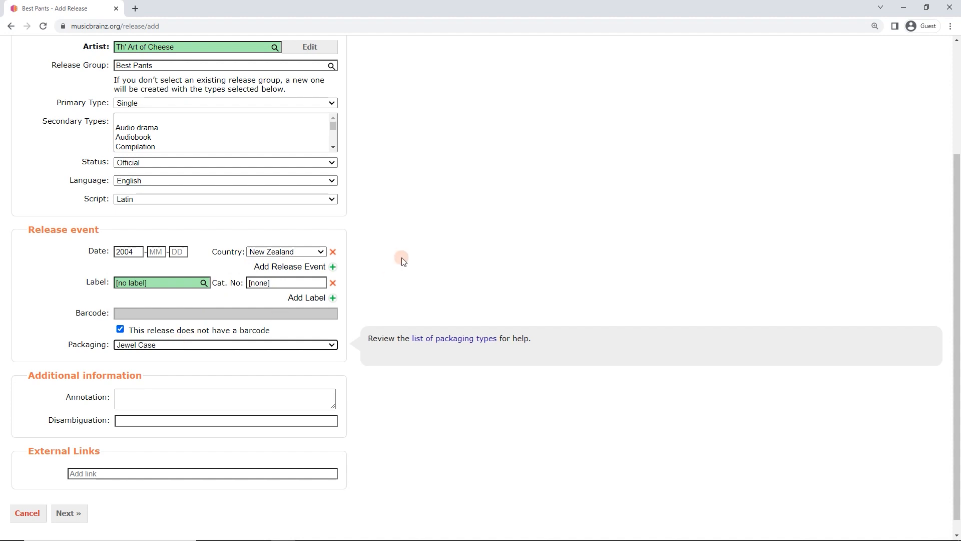
- Try the text "free text field for information" as the release's annotation and clear it again
scroll(402, 257, down, 1)
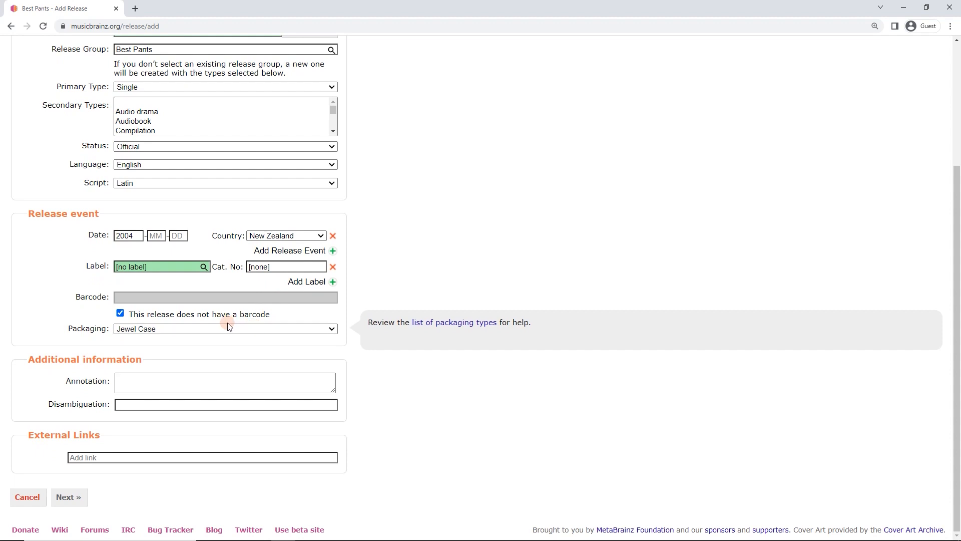
click(212, 389)
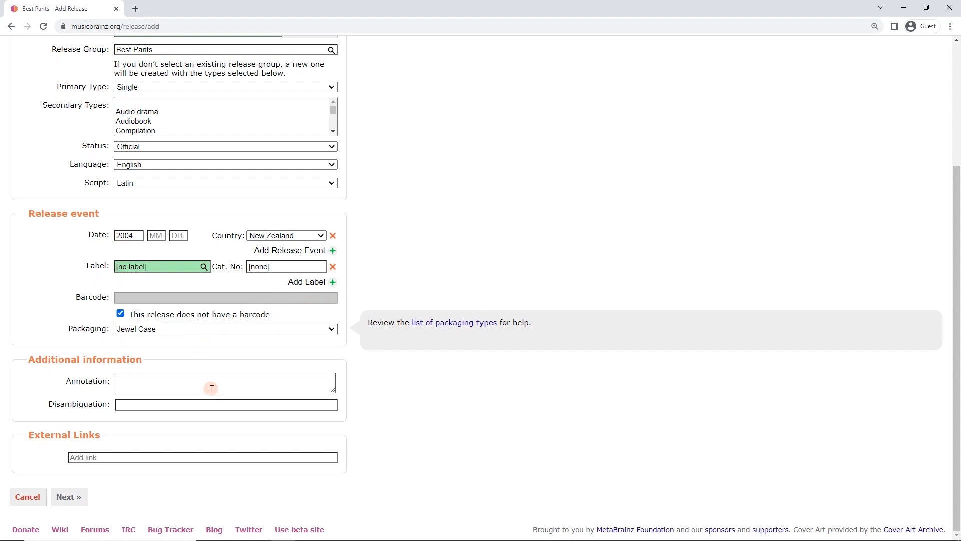
click(211, 389)
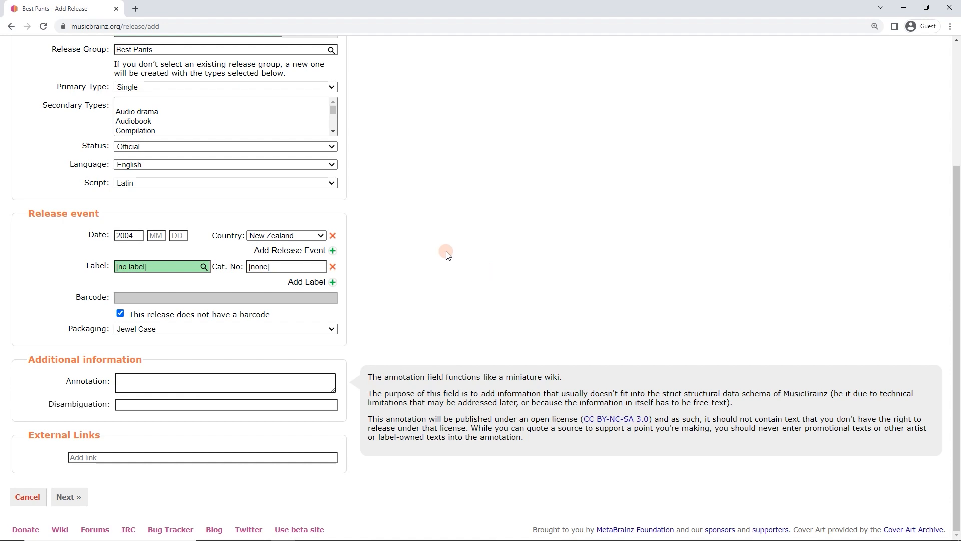
click(171, 383)
text(free text field for information)
key(ctrl+a)
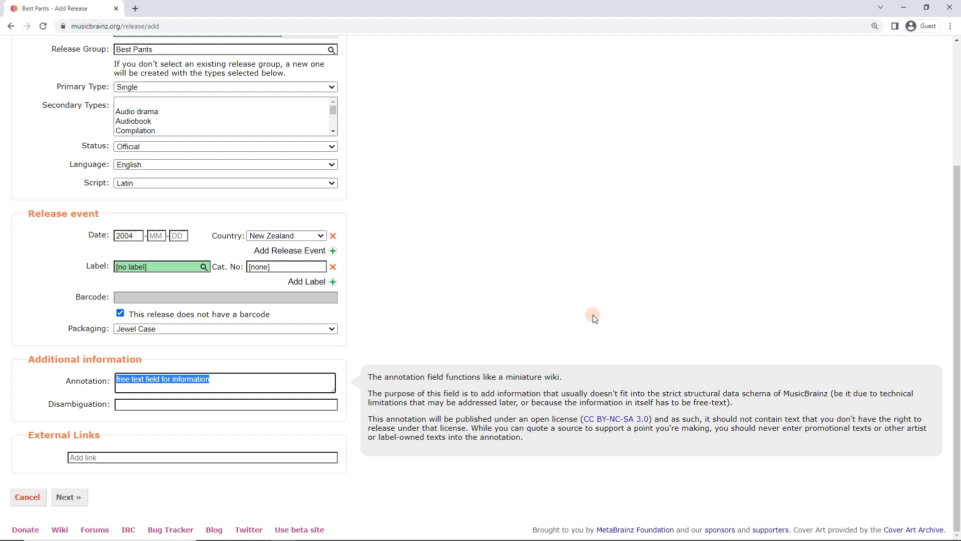
key(BackSpace)
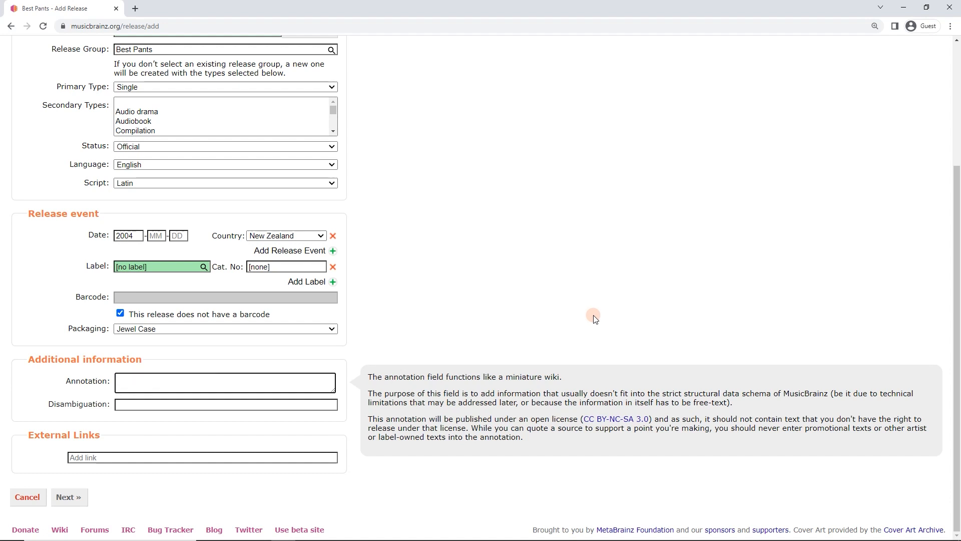
- Try "blue cover" as the release's disambiguation and clear it again
click(193, 403)
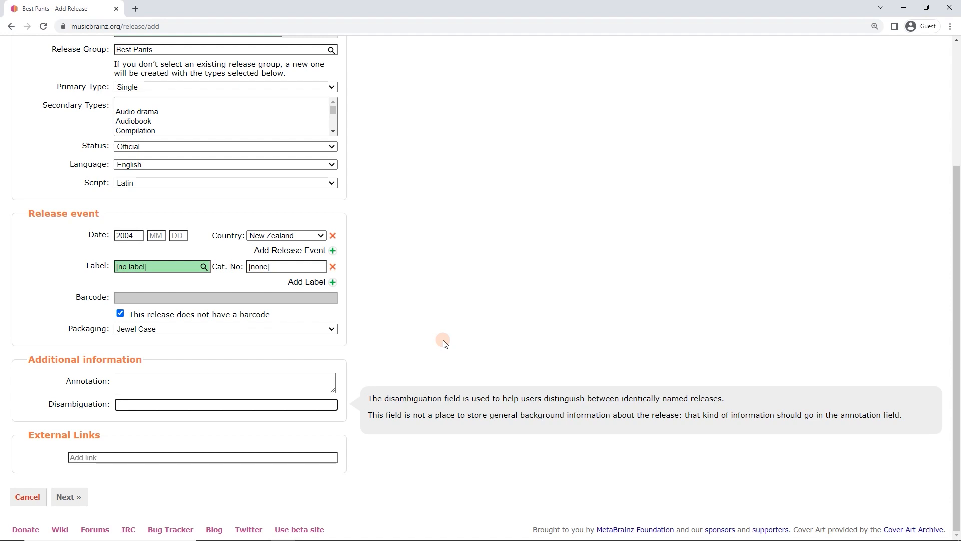
text(blue cover)
drag(175, 403, 119, 403)
key(BackSpace)
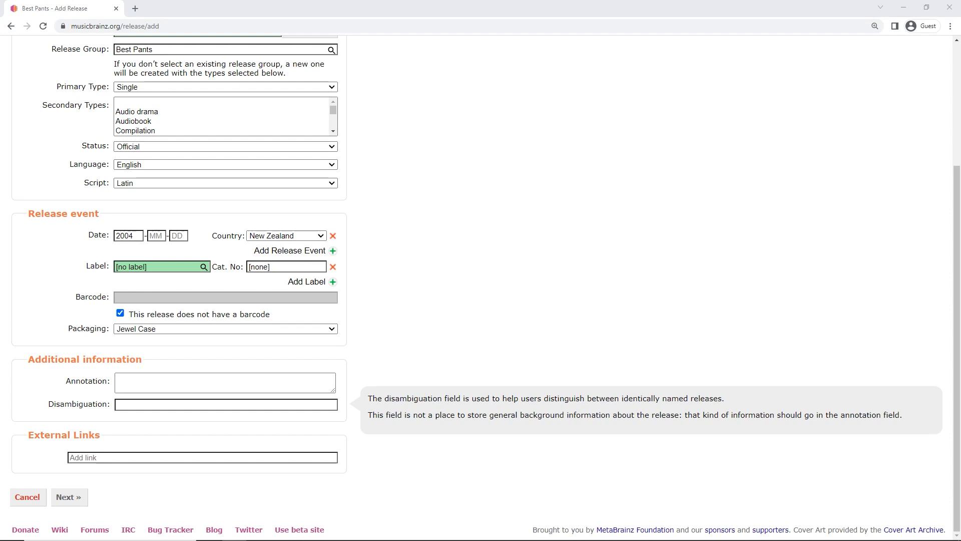
click(68, 435)
mouse_move(489, 13)
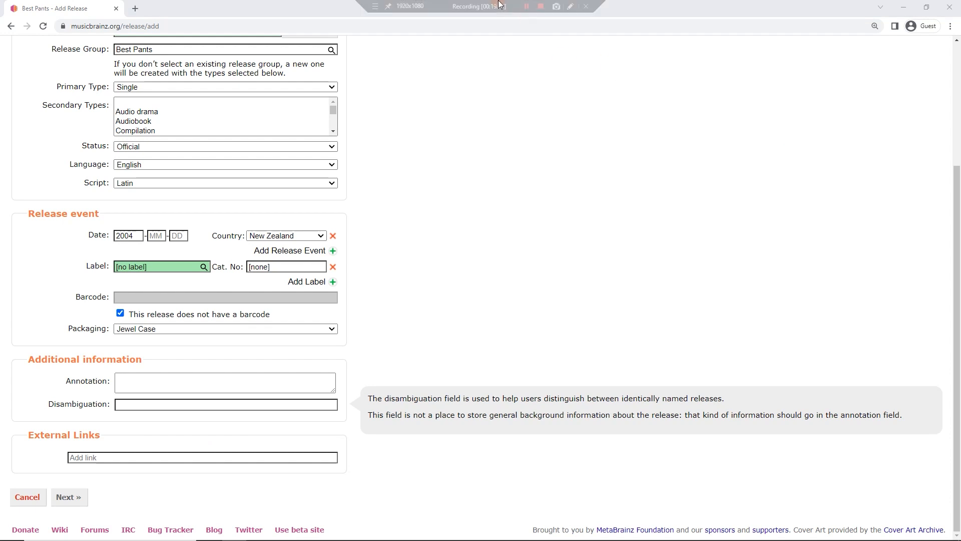
click(231, 457)
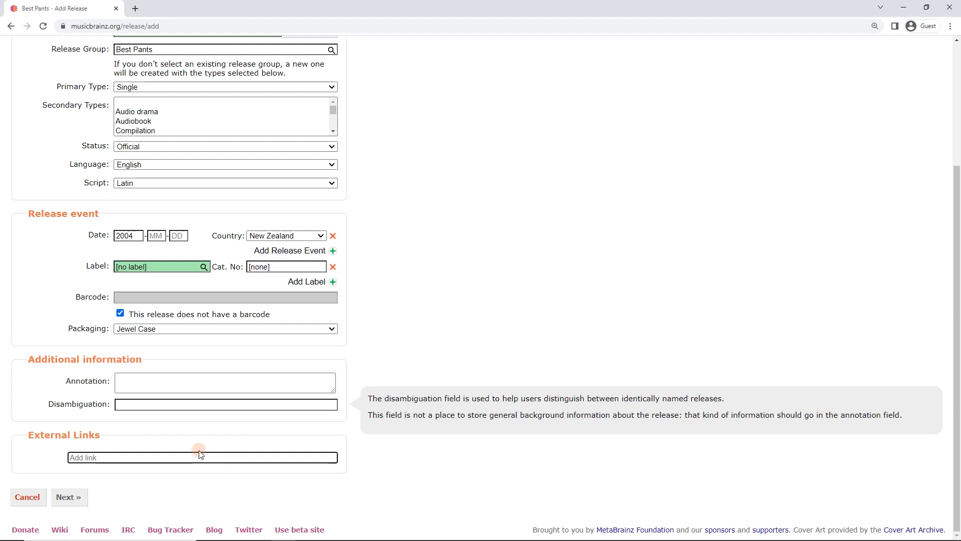
text(https://demonnation.bandcamp.com/album/nocturnals-bitch-domina-demo)
click(382, 461)
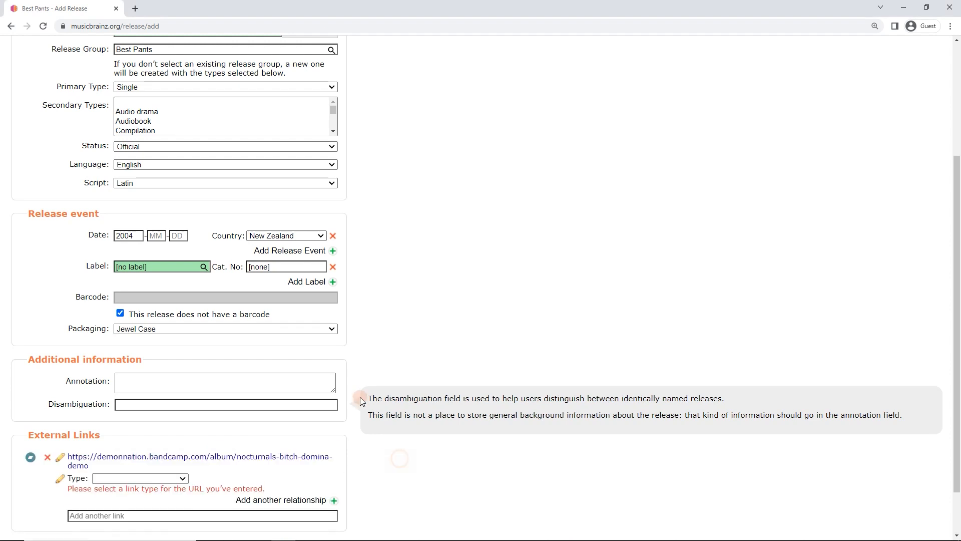
scroll(359, 399, down, 1)
click(103, 422)
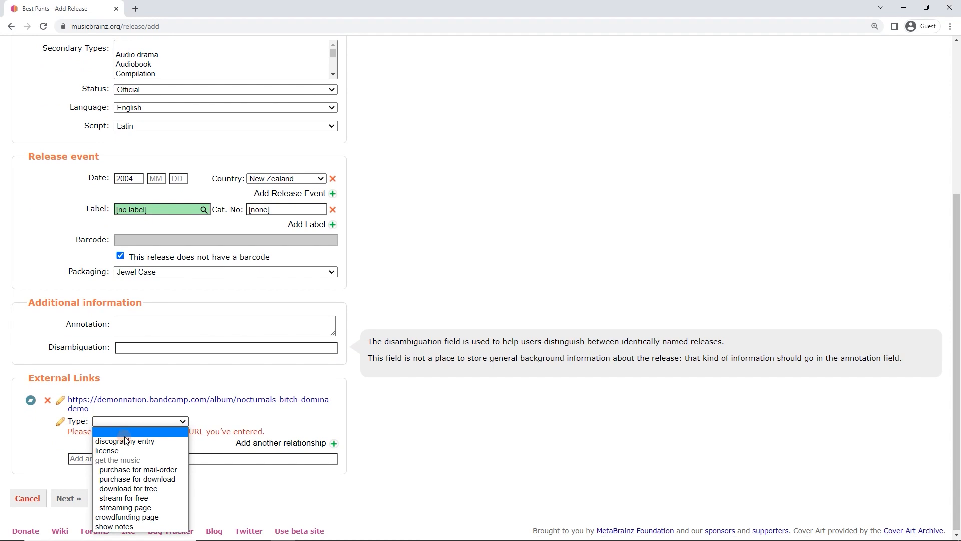
click(169, 493)
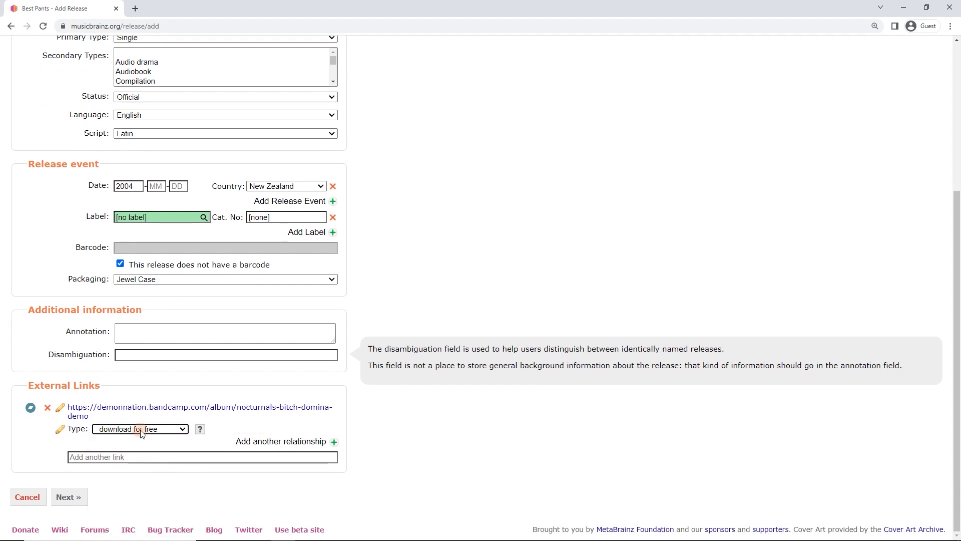
- Set the Bandcamp link's type to purchase for mail-order
click(142, 431)
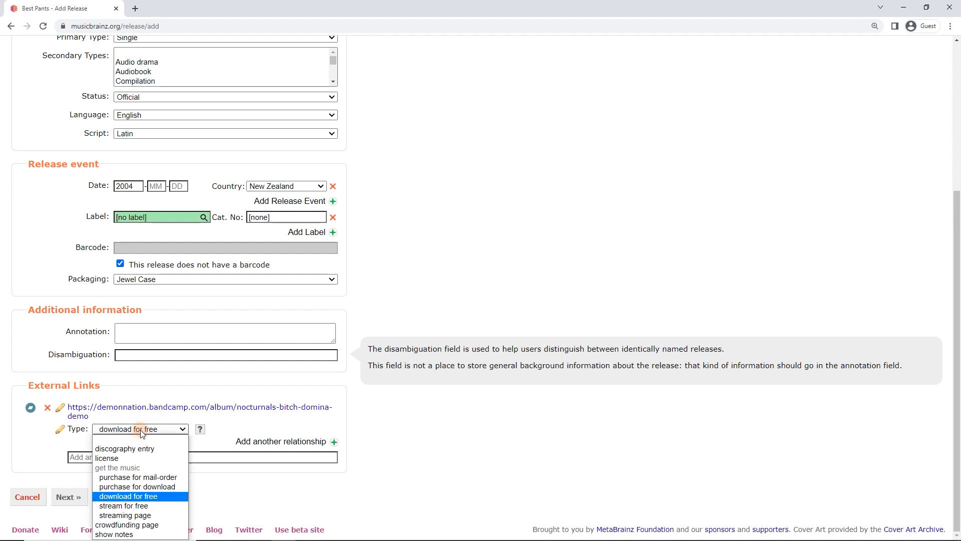
click(154, 479)
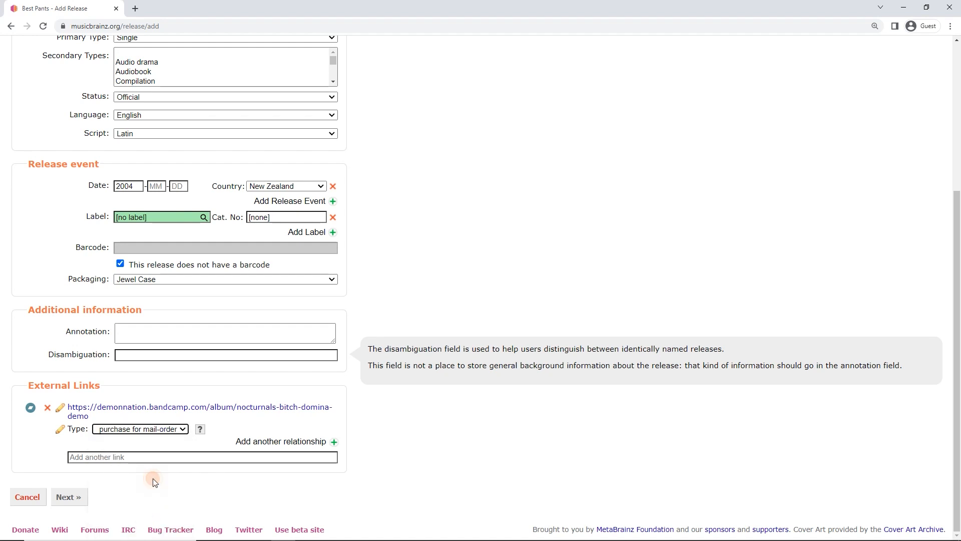
click(141, 434)
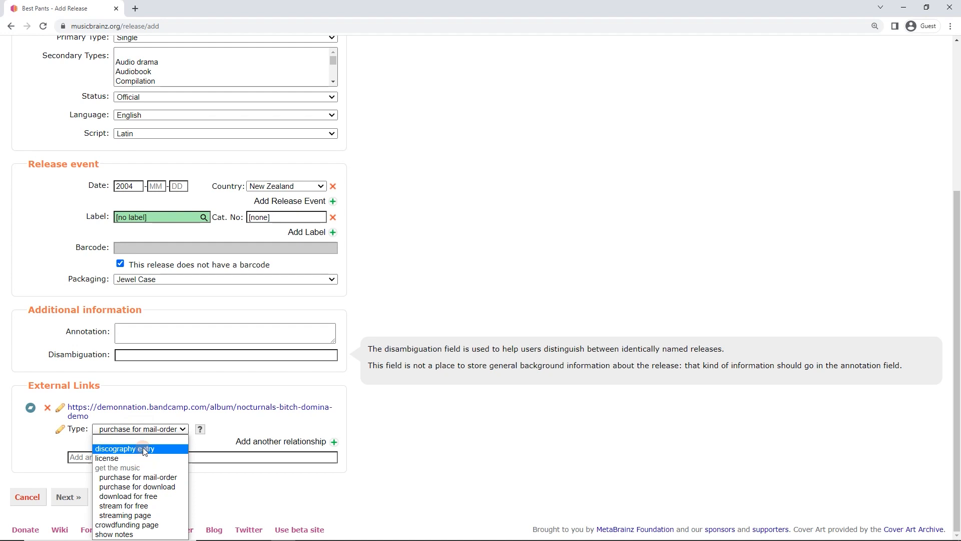
click(459, 291)
click(154, 444)
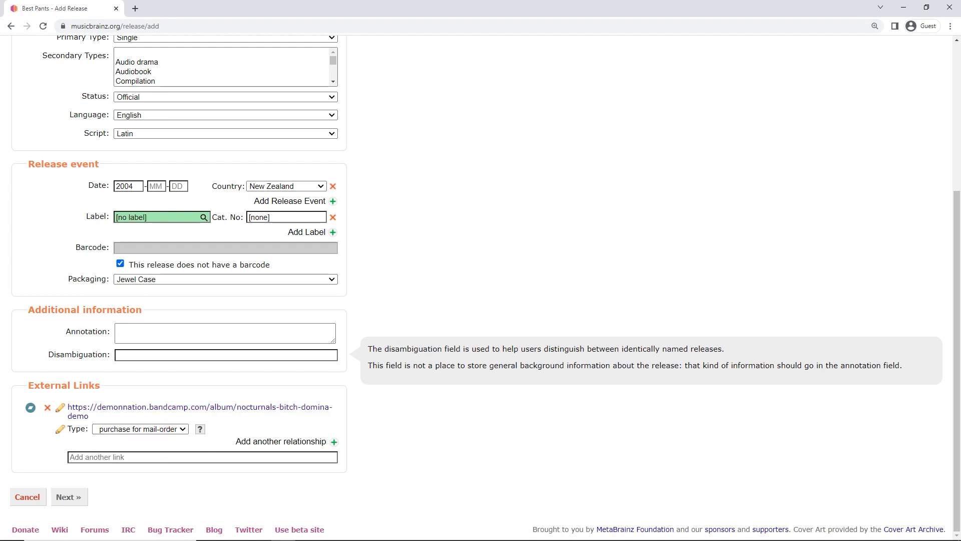
click(234, 540)
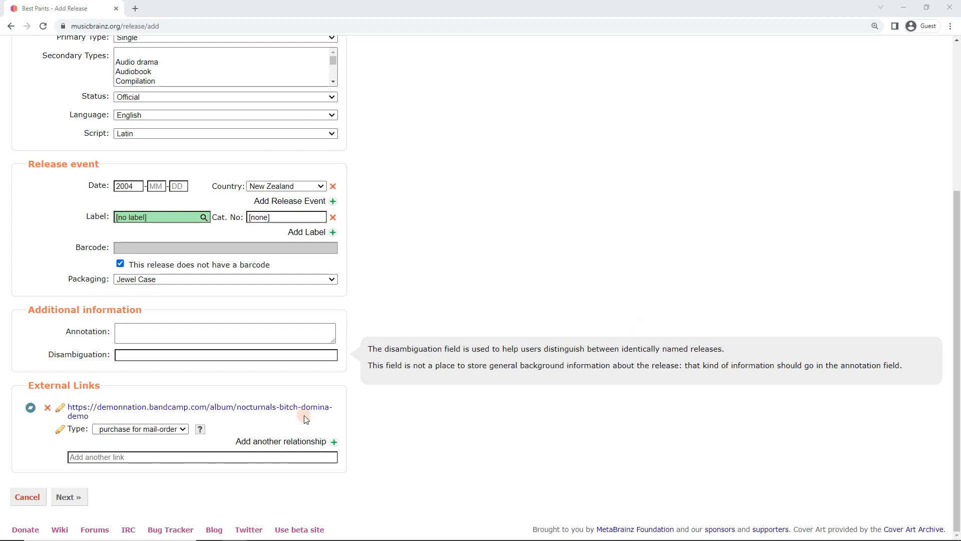
click(125, 460)
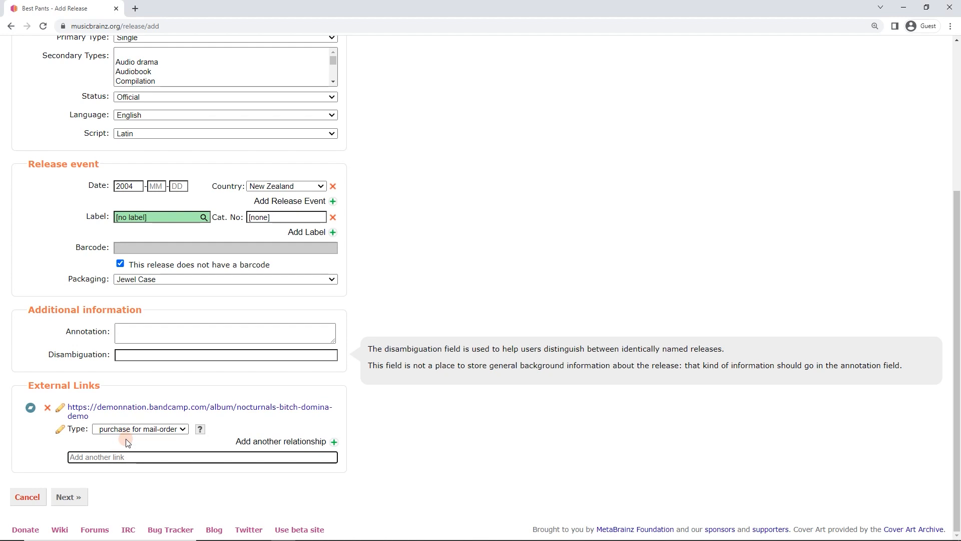
key(ctrl+v)
scroll(478, 437, down, 1)
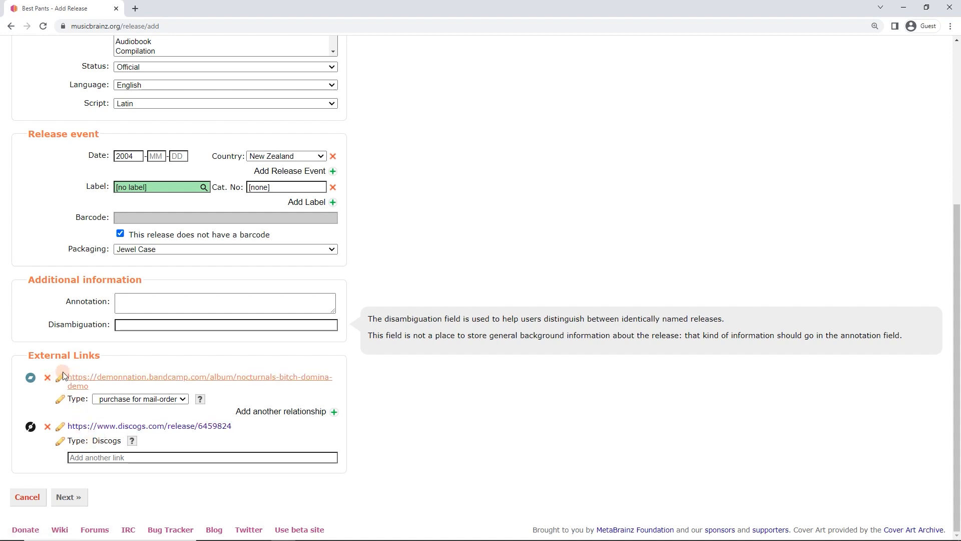
click(48, 378)
click(48, 426)
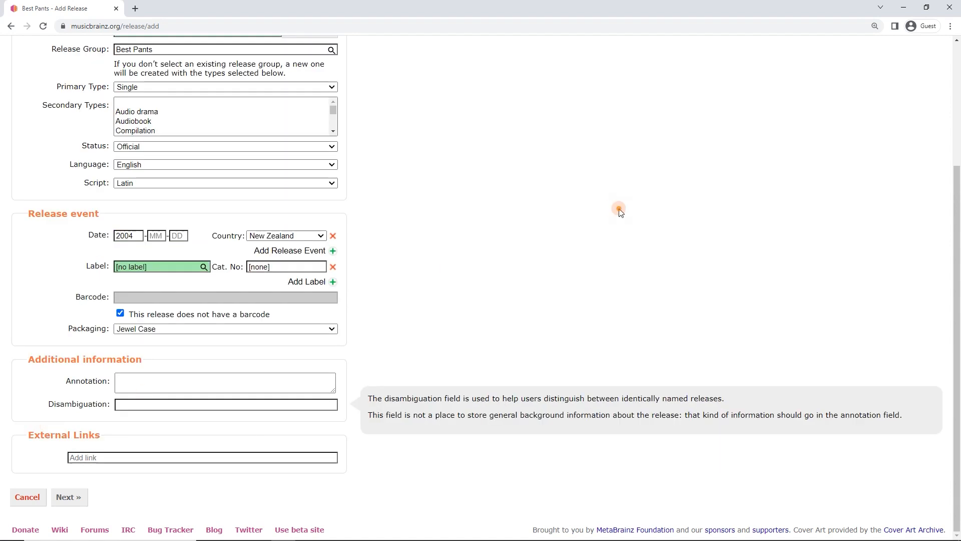
- Review the release's tracklist, recordings and edit summary, and submit the new release with its existing edit note
click(78, 497)
click(75, 497)
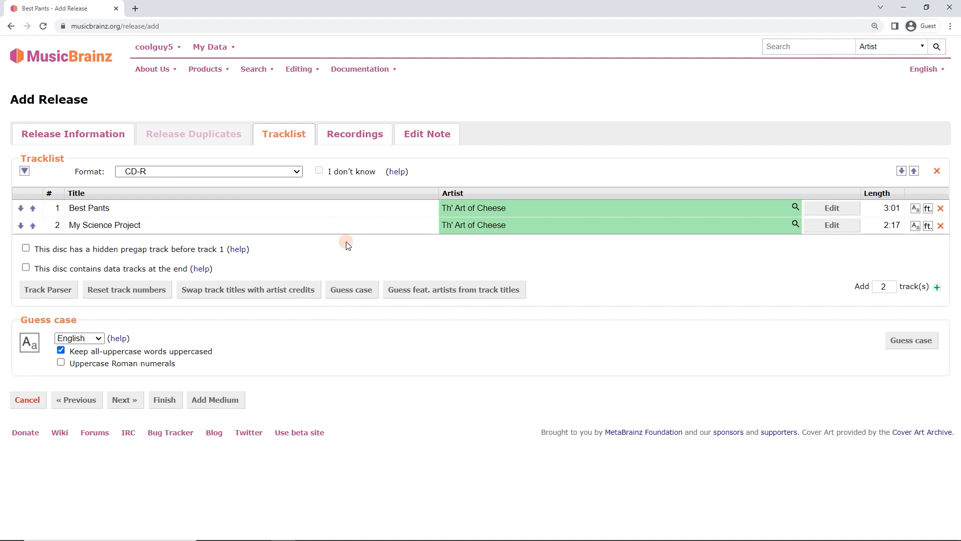
click(356, 137)
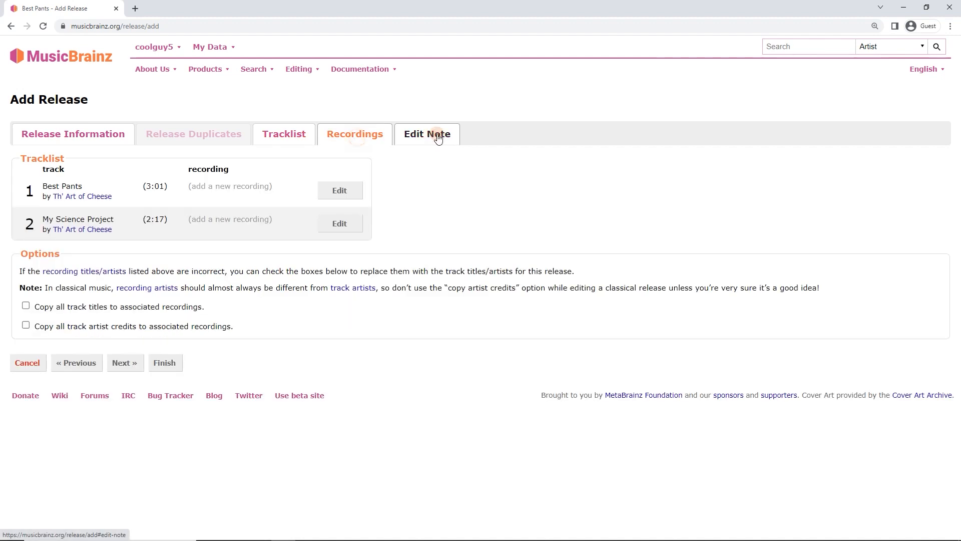
click(437, 138)
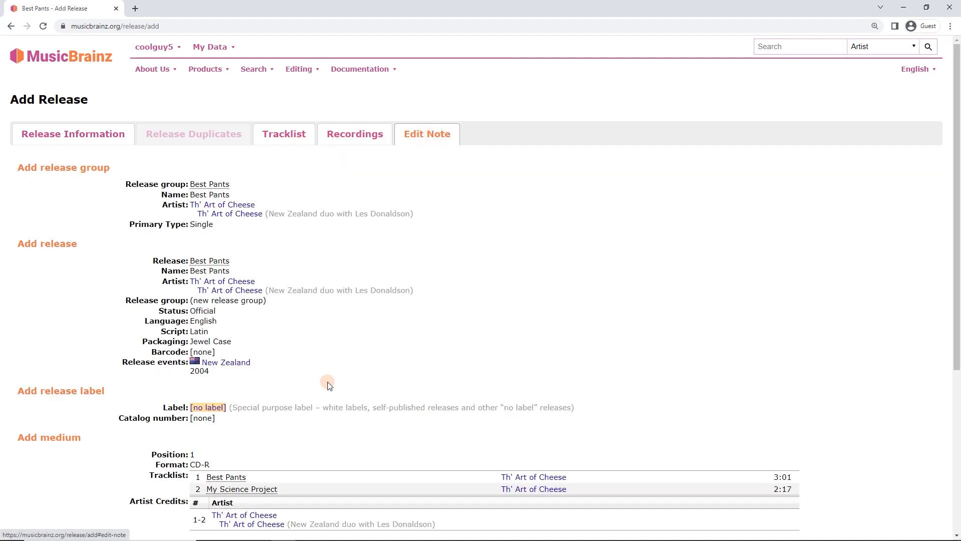
scroll(515, 318, down, 1)
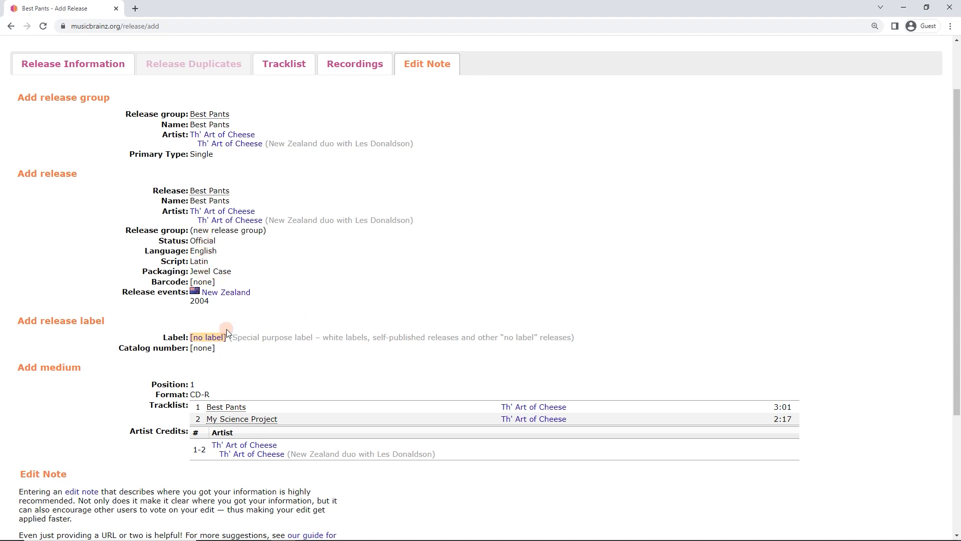
scroll(464, 330, down, 1)
scroll(397, 356, down, 3)
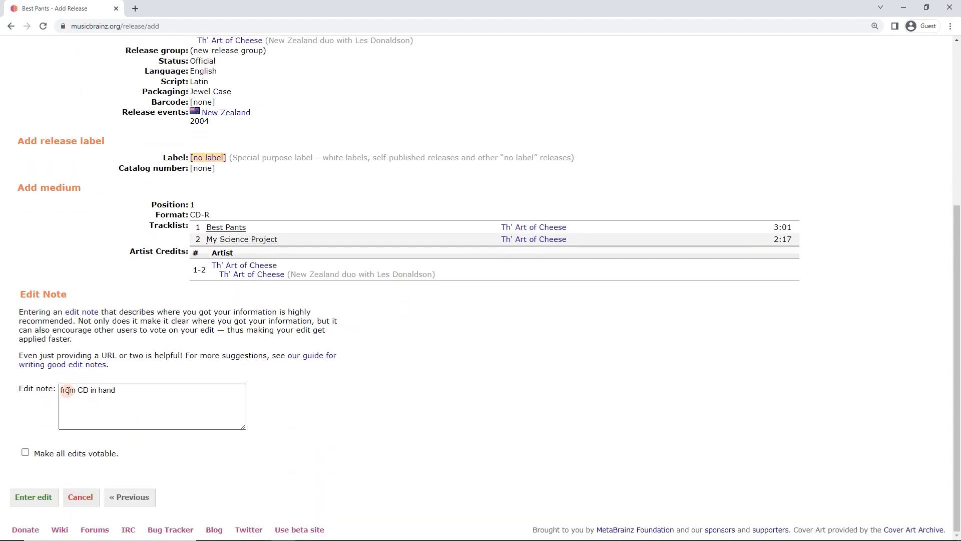
click(38, 500)
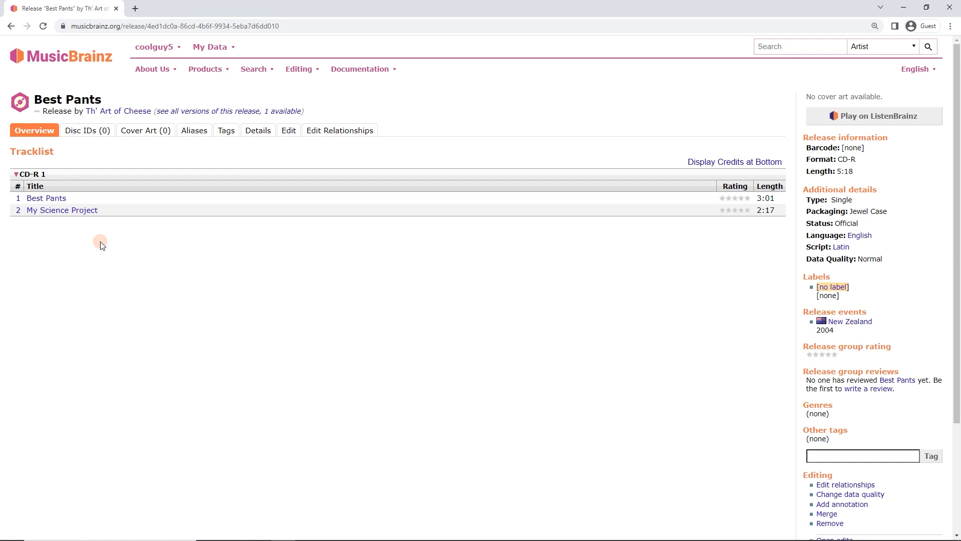
- Open the artist page of Th' Art of Cheese from the new release
click(126, 133)
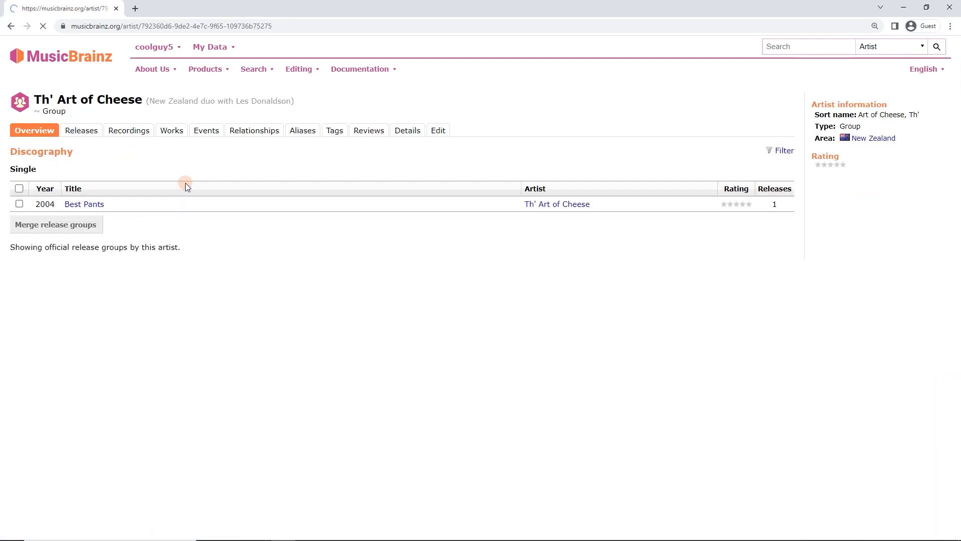